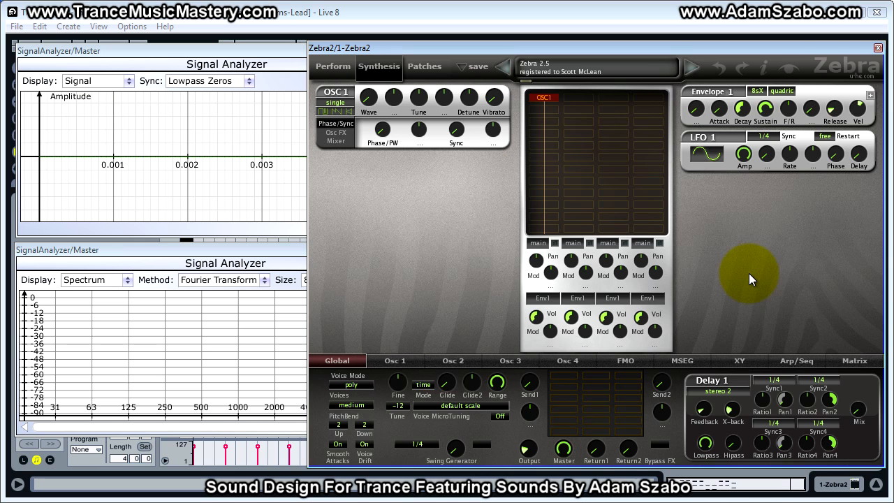
Set OSC 1 to eleven voices and raise its phase slightly above zero.
{"action": "key", "text": "space"}
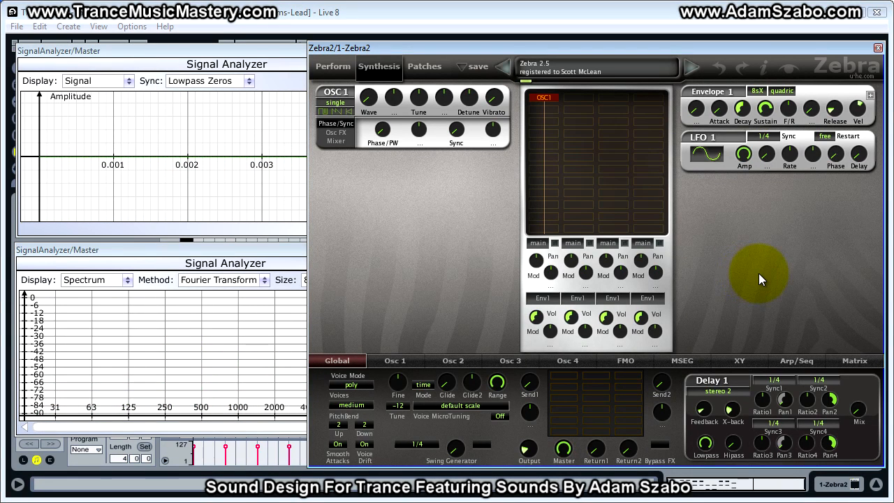
{"action": "left_click", "coordinate": [334, 103]}
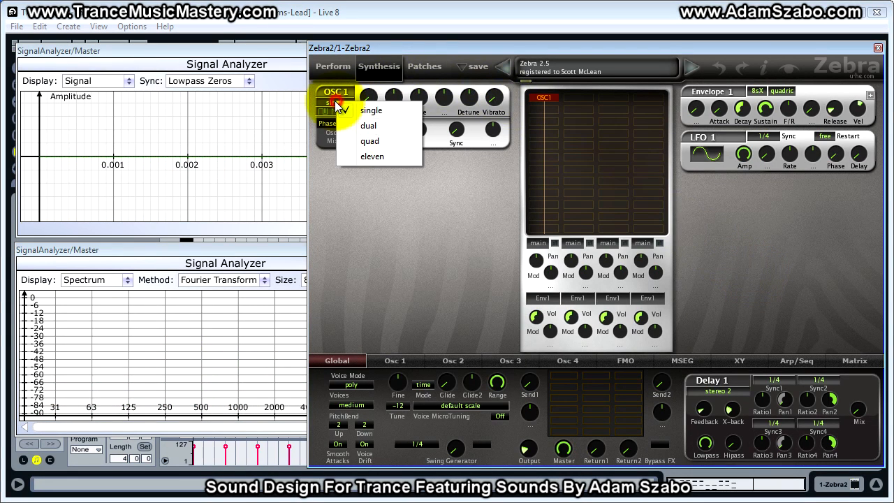
{"action": "left_click", "coordinate": [375, 156]}
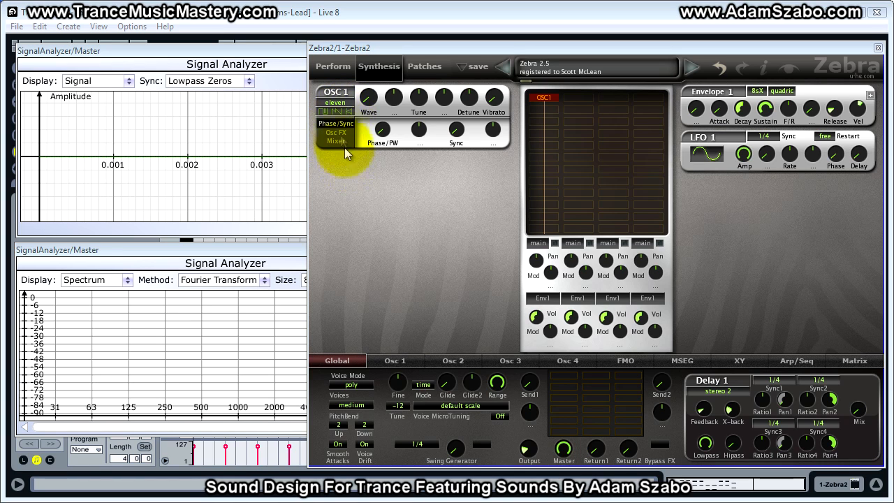
{"action": "left_click", "coordinate": [396, 362]}
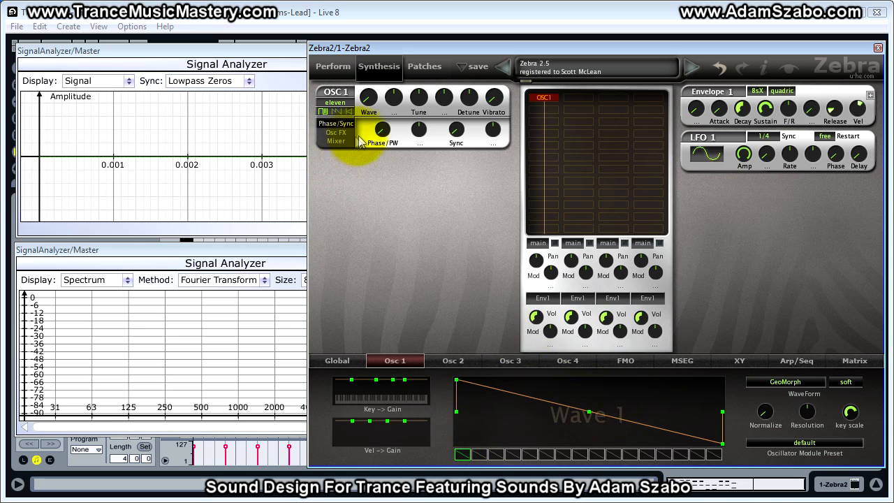
{"action": "mouse_move", "coordinate": [382, 135]}
{"action": "left_mouse_down"}
{"action": "mouse_move", "coordinate": [382, 104]}
{"action": "mouse_move", "coordinate": [381, 137]}
{"action": "left_mouse_up"}
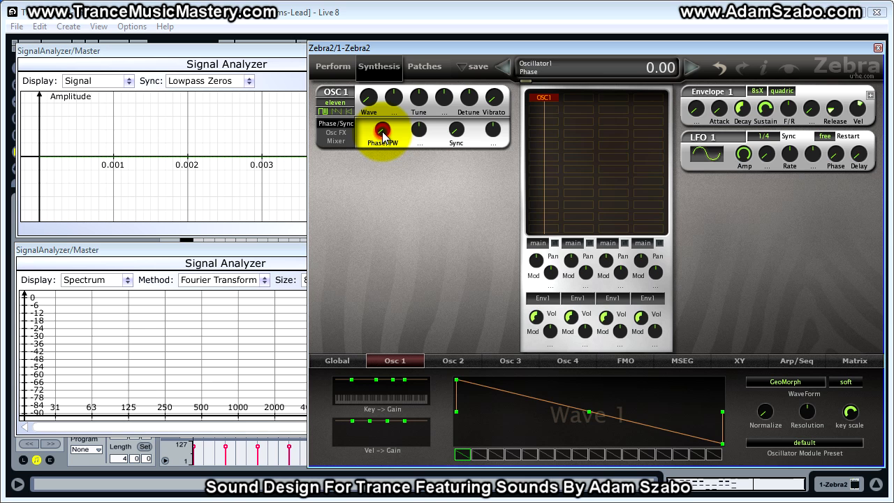
{"action": "left_click_drag", "start_coordinate": [384, 135], "coordinate": [381, 119]}
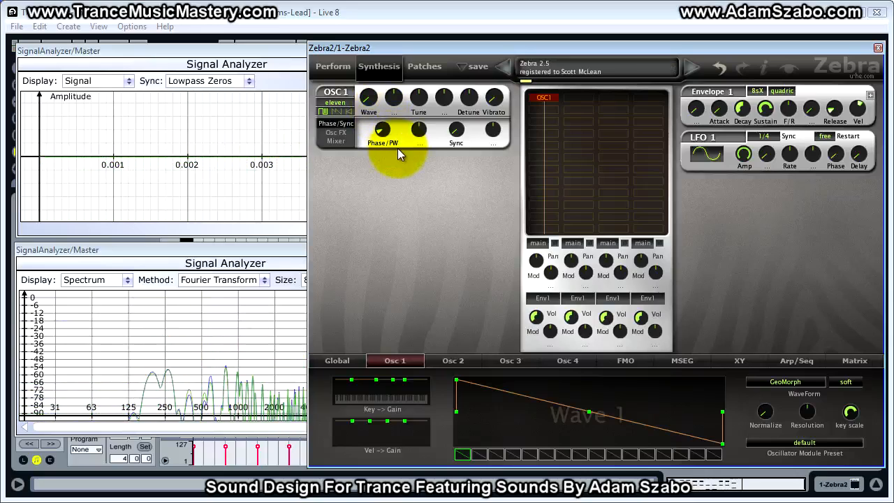
Raise OSC 1's detune slightly and set its waveform renderer to crisp.
{"action": "left_click", "coordinate": [469, 102]}
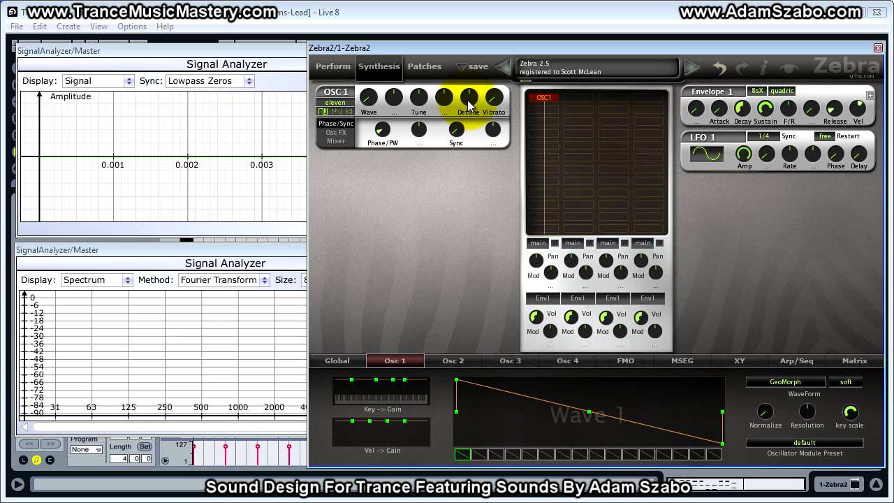
{"action": "key", "text": "space"}
{"action": "left_click_drag", "start_coordinate": [469, 101], "coordinate": [469, 92]}
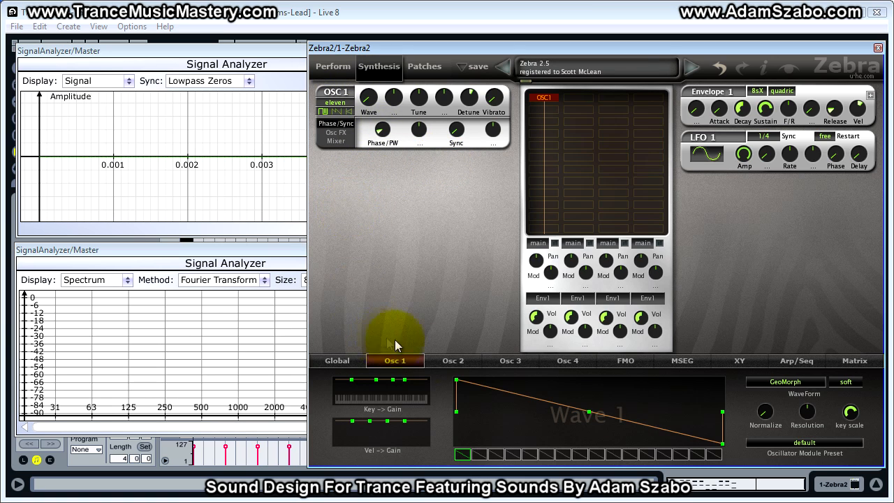
{"action": "left_click", "coordinate": [850, 384]}
{"action": "left_click", "coordinate": [804, 405]}
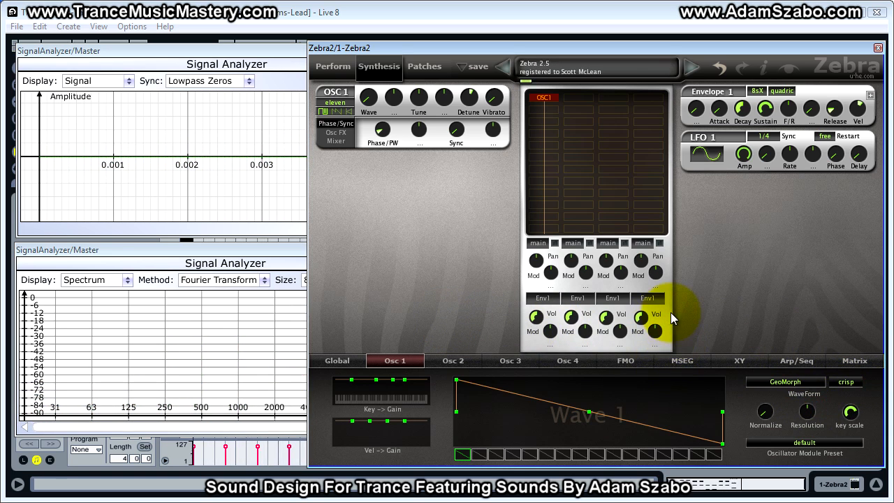
Add OSC2 directly below OSC1 in the module grid and set it to eleven voices.
{"action": "left_click", "coordinate": [557, 108]}
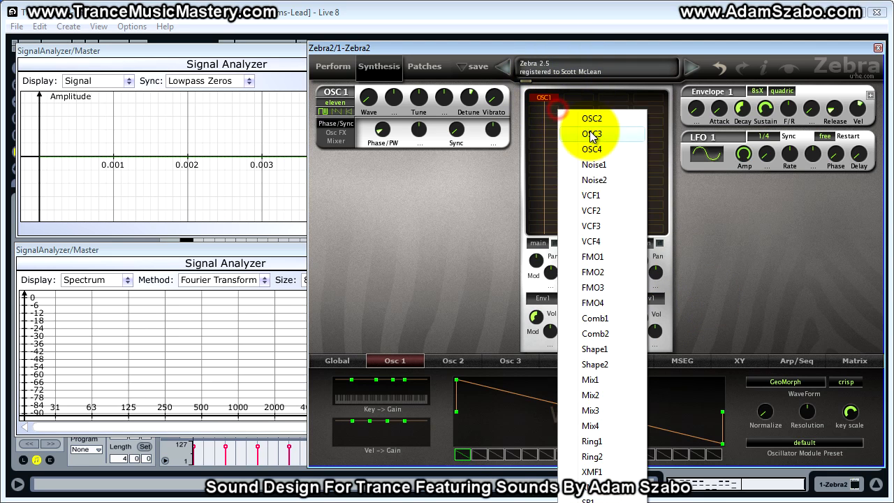
{"action": "left_click", "coordinate": [593, 116]}
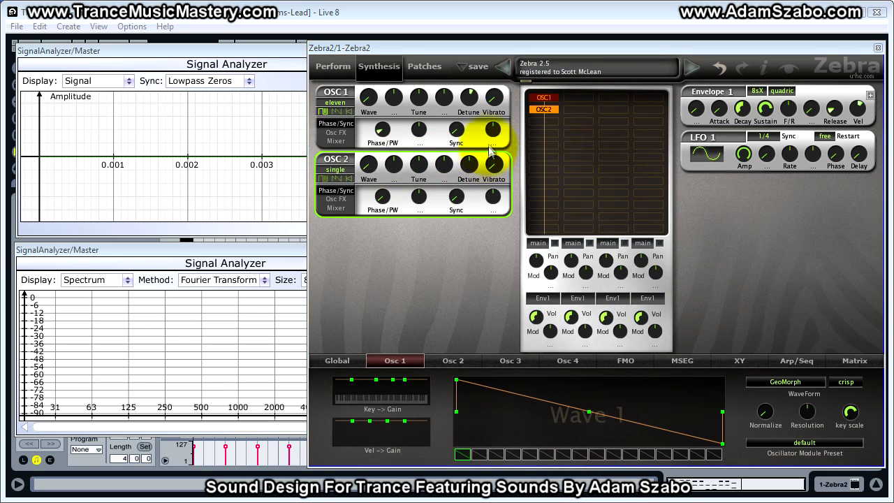
{"action": "left_click", "coordinate": [344, 171]}
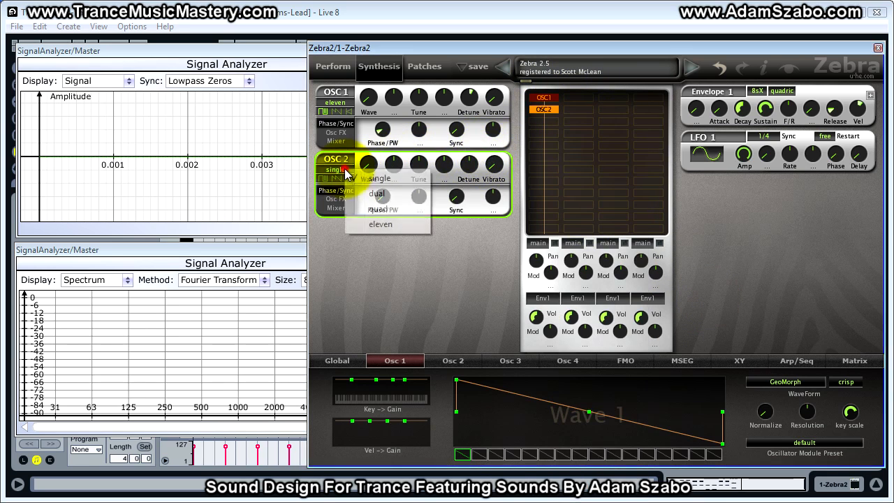
{"action": "left_click", "coordinate": [381, 224]}
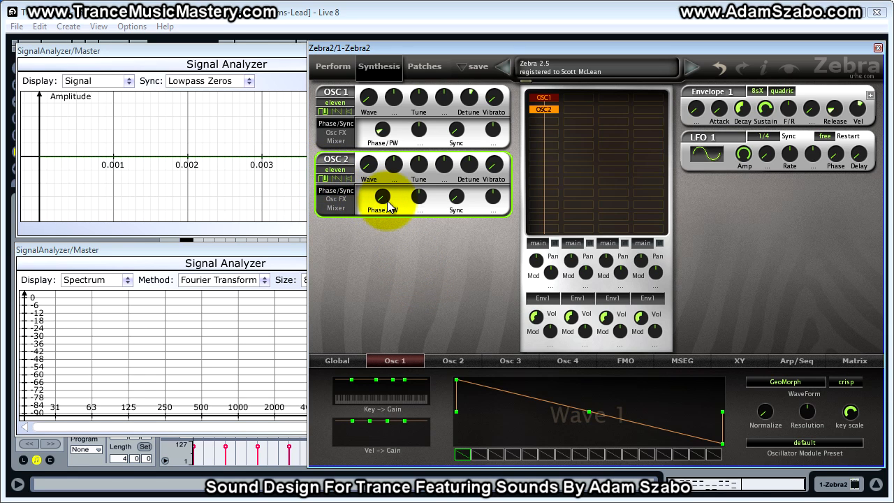
Raise OSC 2's phase and detune, both a little further than on OSC 1.
{"action": "left_click_drag", "start_coordinate": [382, 203], "coordinate": [380, 175]}
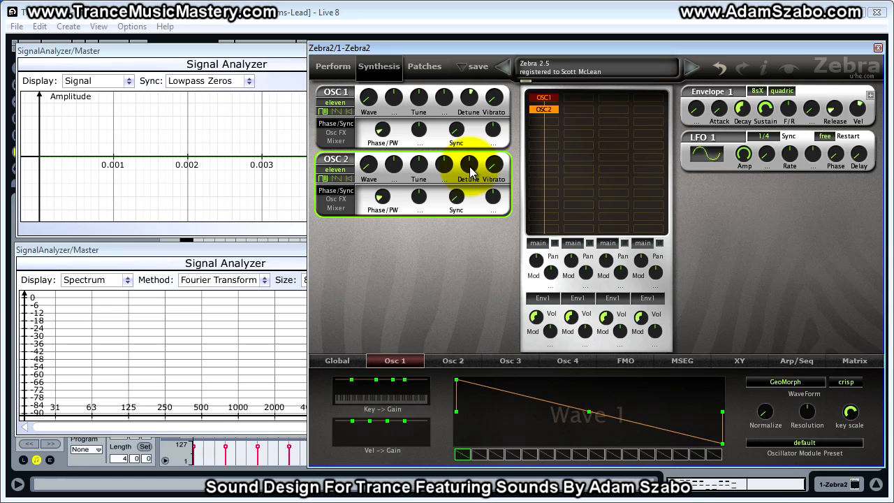
{"action": "left_click_drag", "start_coordinate": [470, 169], "coordinate": [472, 141]}
Set OSC 2's waveform renderer to crisp.
{"action": "left_click", "coordinate": [453, 360]}
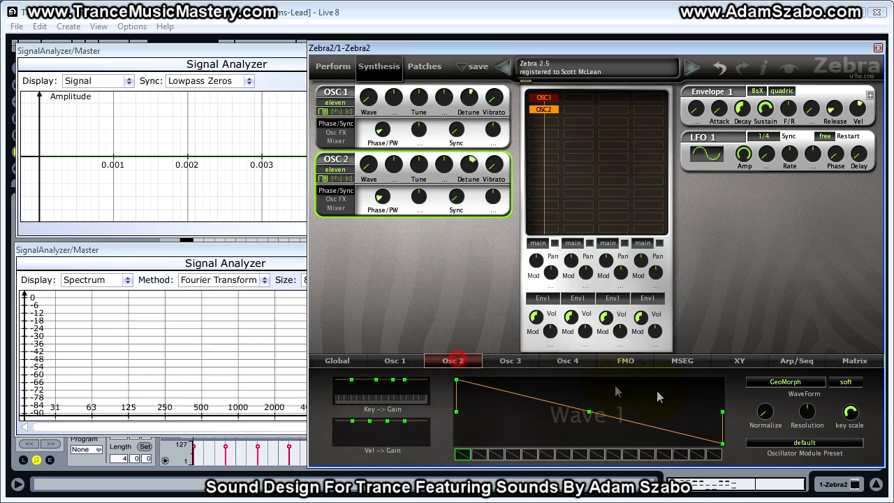
{"action": "left_click", "coordinate": [845, 384]}
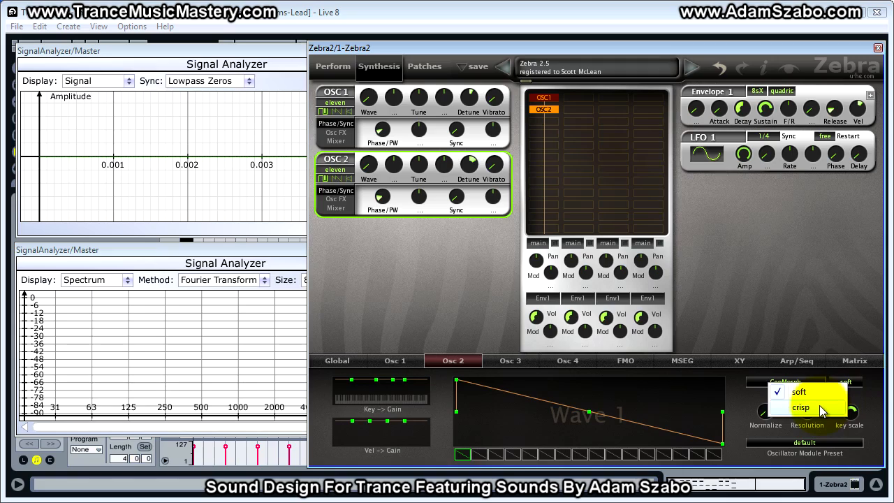
{"action": "left_click", "coordinate": [853, 383]}
{"action": "left_click", "coordinate": [853, 383]}
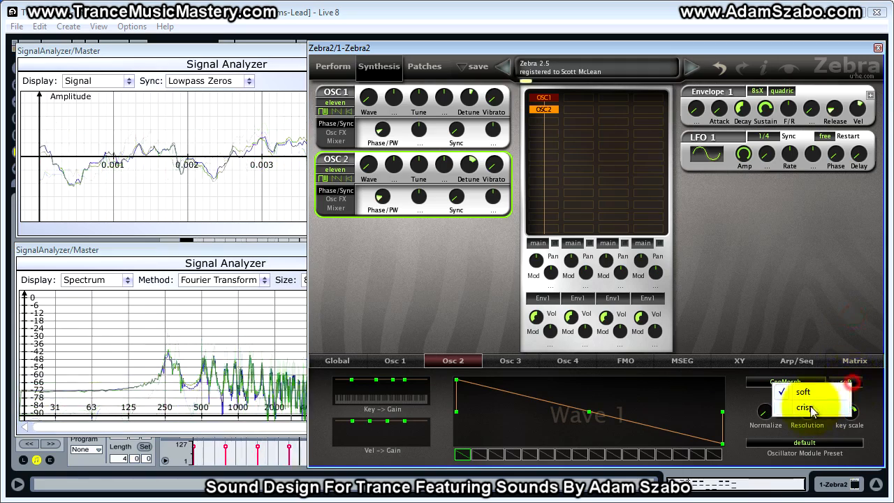
{"action": "left_click", "coordinate": [806, 408]}
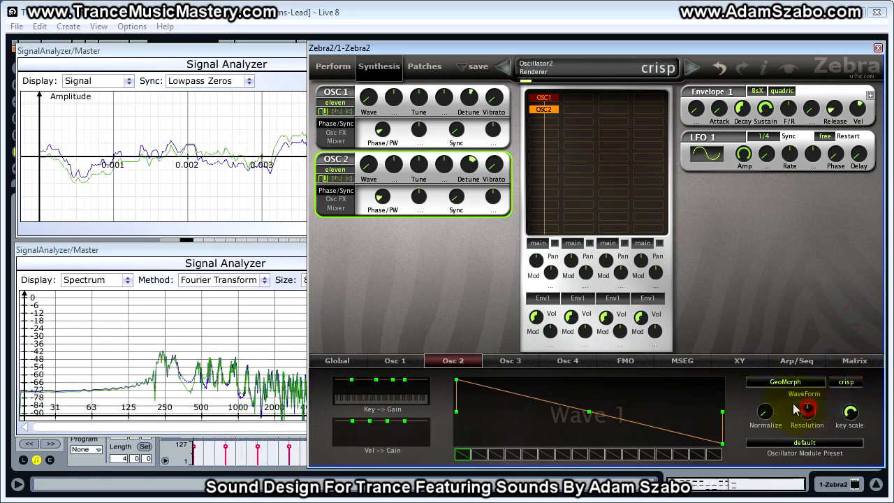
Add OSC3 directly below OSC2 in the module grid and set it to quad voices.
{"action": "left_click", "coordinate": [557, 121]}
{"action": "left_click", "coordinate": [567, 127]}
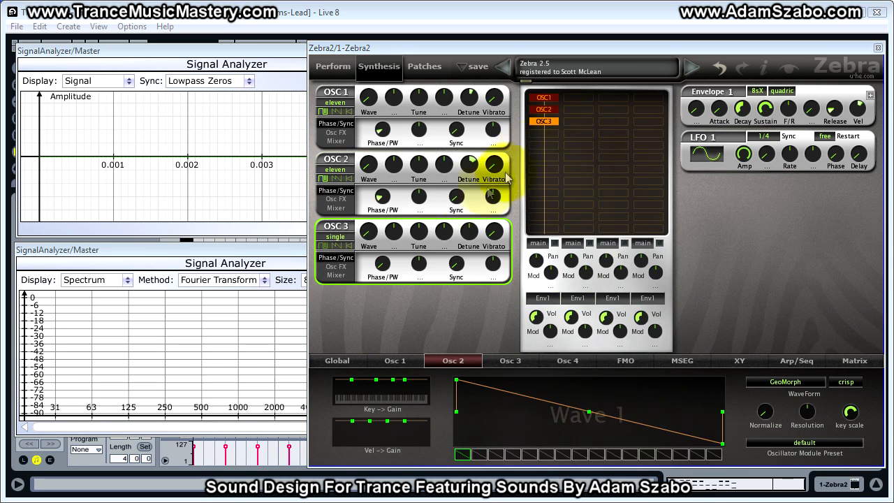
{"action": "left_click", "coordinate": [345, 242]}
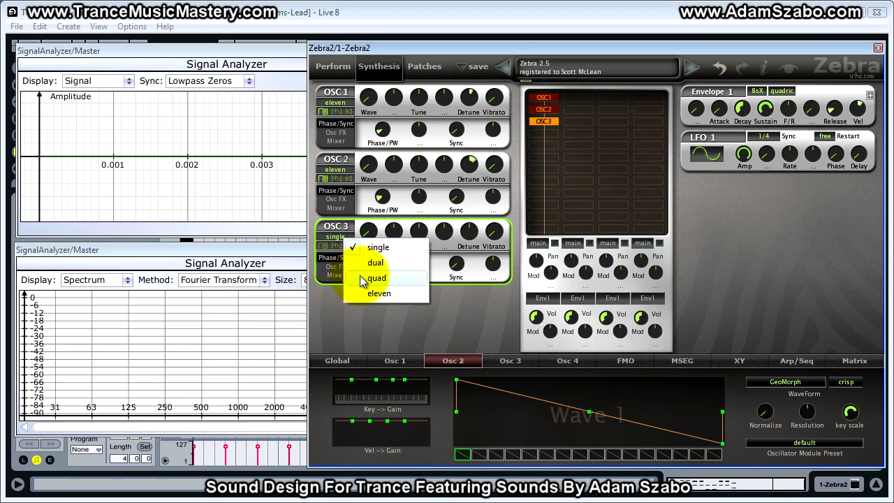
{"action": "left_click", "coordinate": [364, 277]}
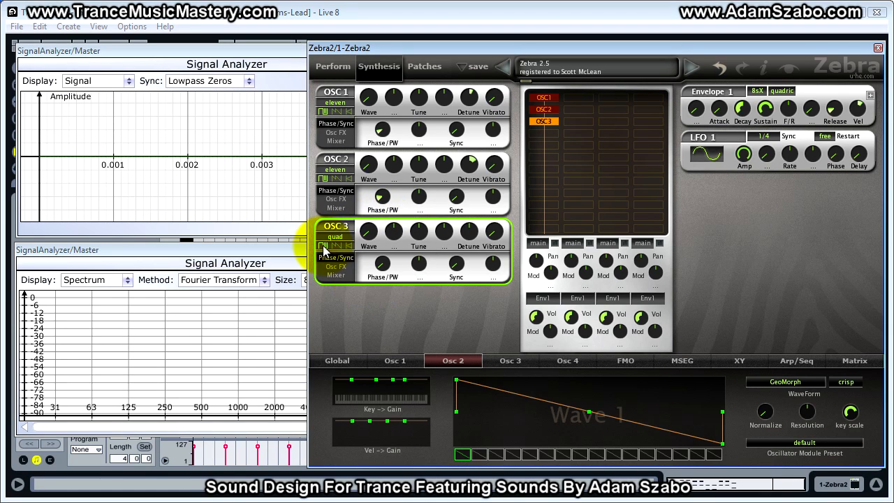
Raise OSC 3's phase above zero and increase its detune slightly.
{"action": "left_click", "coordinate": [382, 264]}
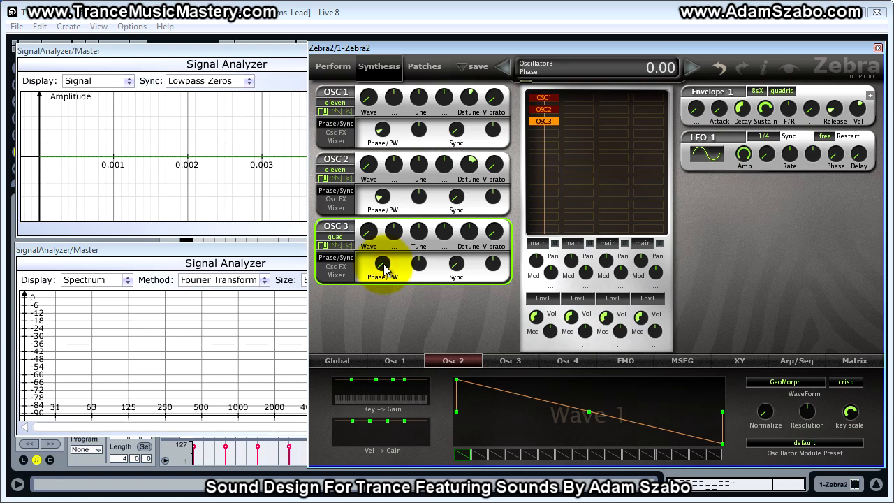
{"action": "left_click_drag", "start_coordinate": [384, 265], "coordinate": [383, 245]}
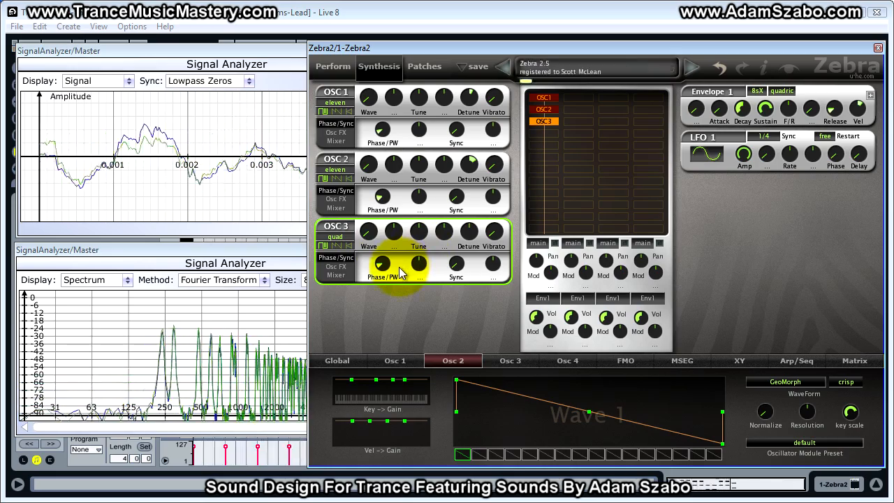
{"action": "left_click", "coordinate": [470, 234]}
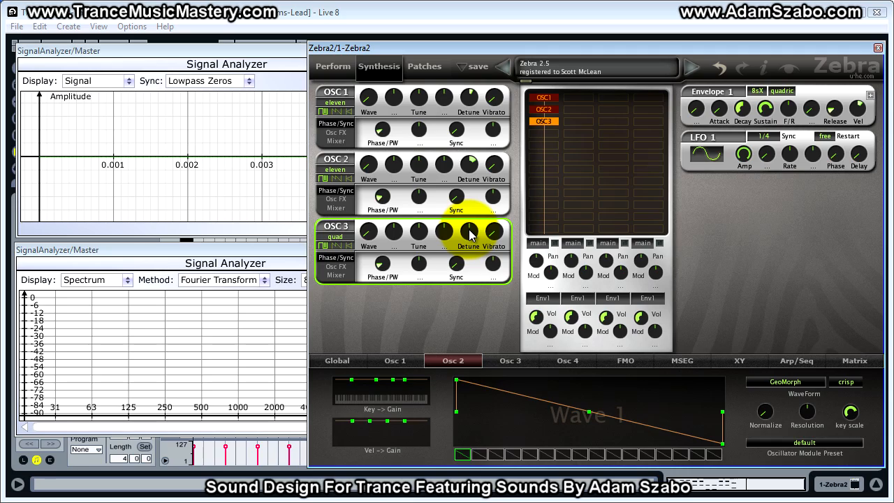
{"action": "left_click_drag", "start_coordinate": [470, 233], "coordinate": [470, 218]}
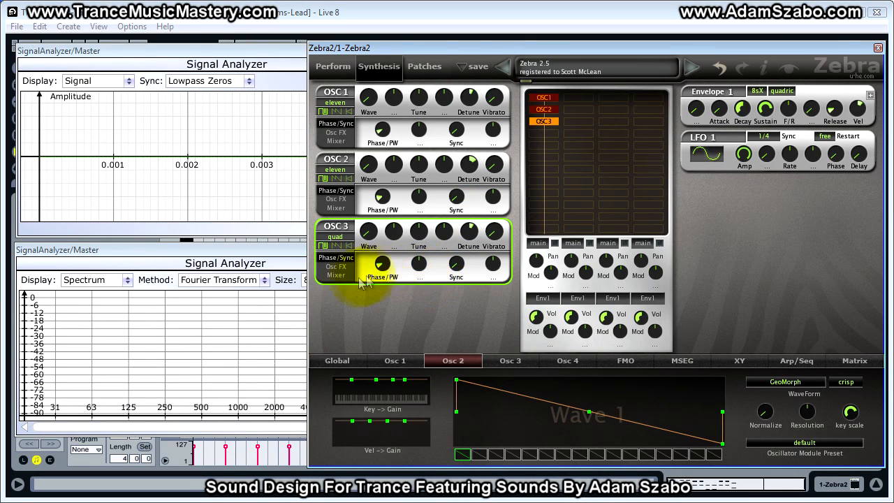
Show OSC 3's mixer settings and raise its volume above 100.
{"action": "left_click", "coordinate": [336, 269]}
{"action": "left_click", "coordinate": [336, 276]}
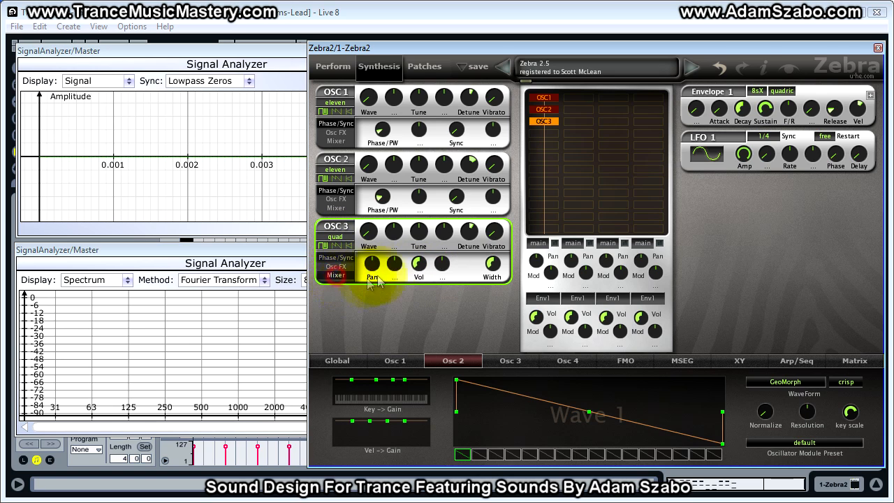
{"action": "left_click", "coordinate": [419, 267]}
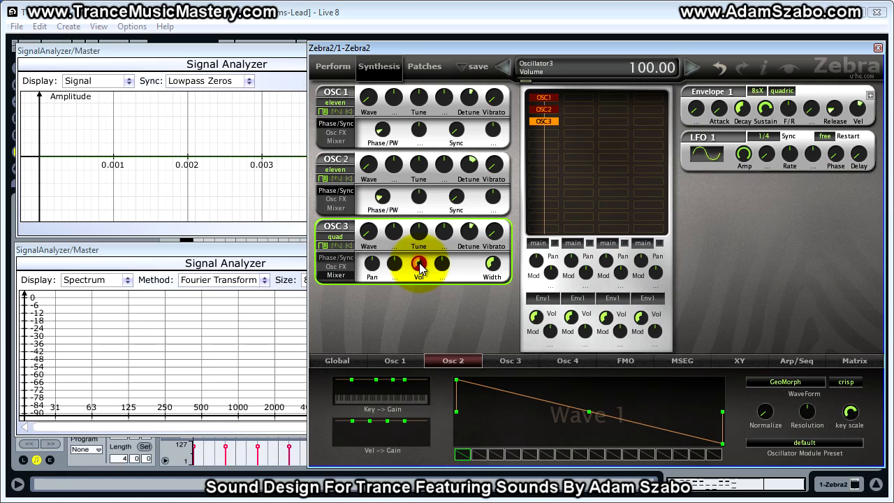
{"action": "left_click_drag", "start_coordinate": [420, 268], "coordinate": [420, 256]}
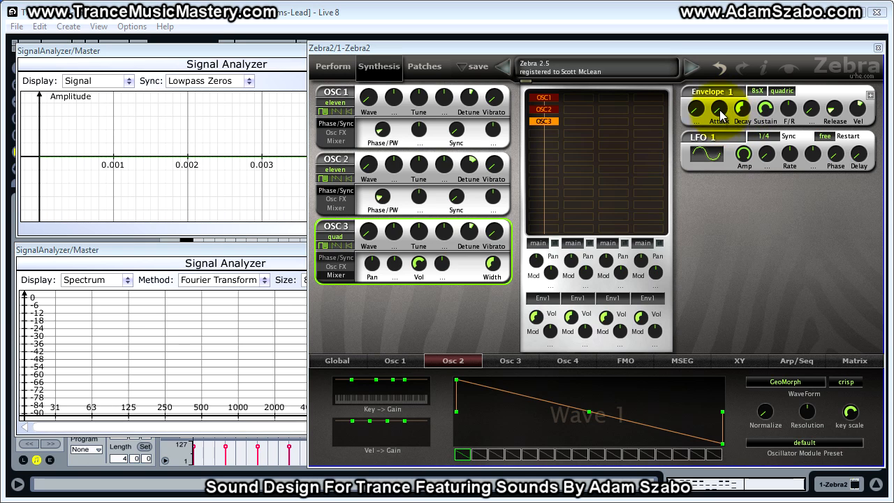
Shorten Envelope 1's decay and fine-tune its sustain.
{"action": "left_click", "coordinate": [743, 111]}
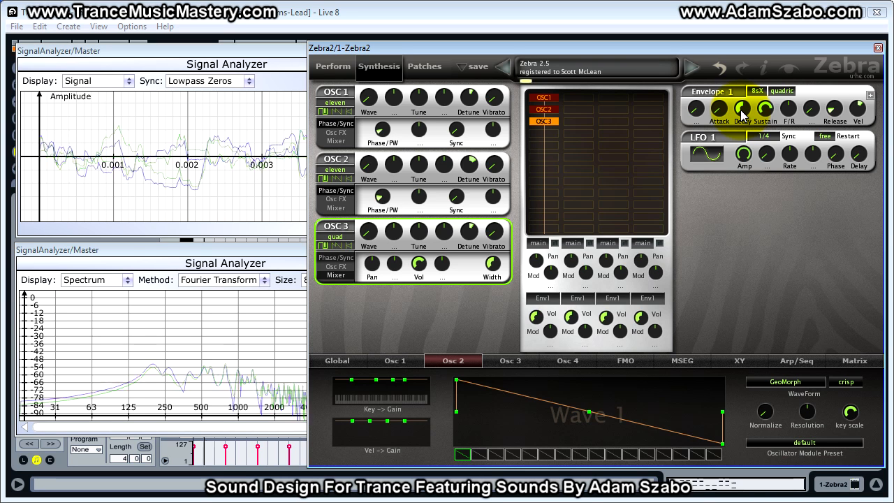
{"action": "left_click_drag", "start_coordinate": [743, 115], "coordinate": [739, 131]}
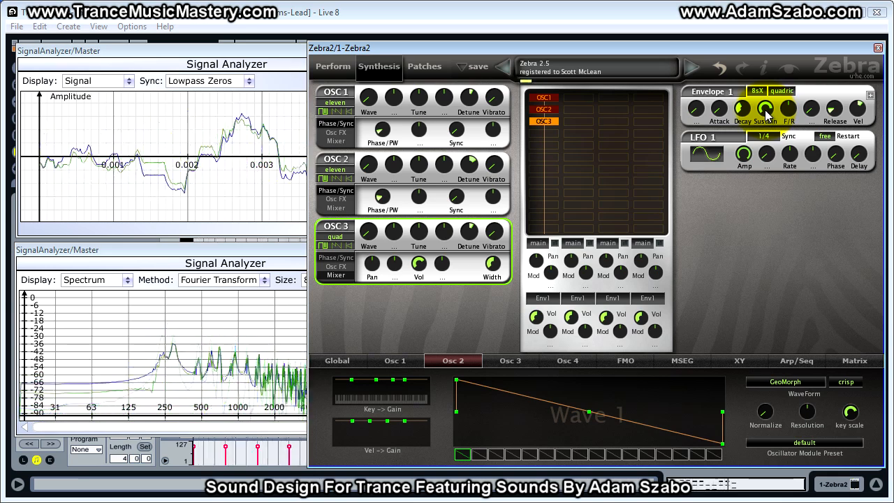
{"action": "left_click", "coordinate": [766, 114]}
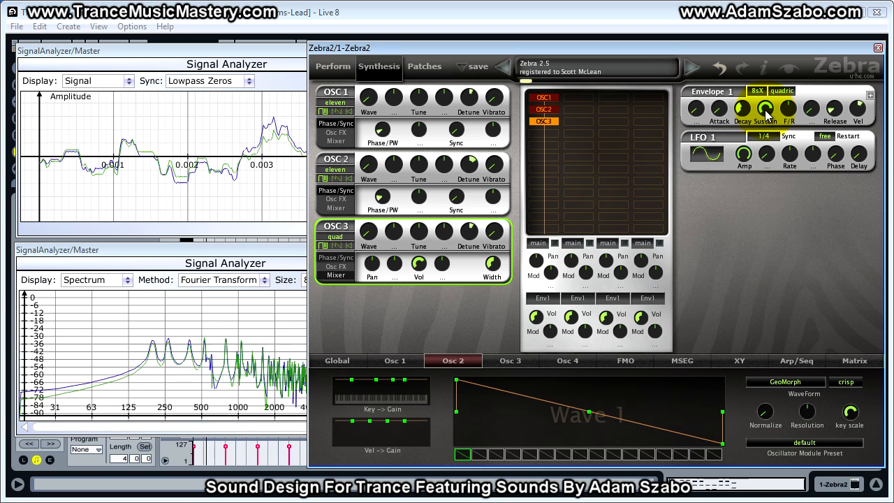
{"action": "left_click_drag", "start_coordinate": [765, 110], "coordinate": [766, 109]}
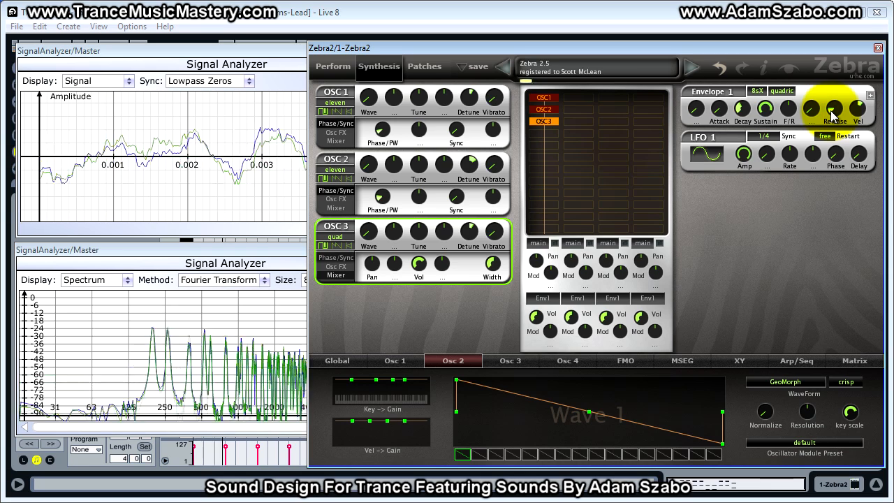
Lengthen Envelope 1's release slightly and bring its velocity amount down to the knob's neutral position.
{"action": "left_click_drag", "start_coordinate": [830, 110], "coordinate": [833, 105]}
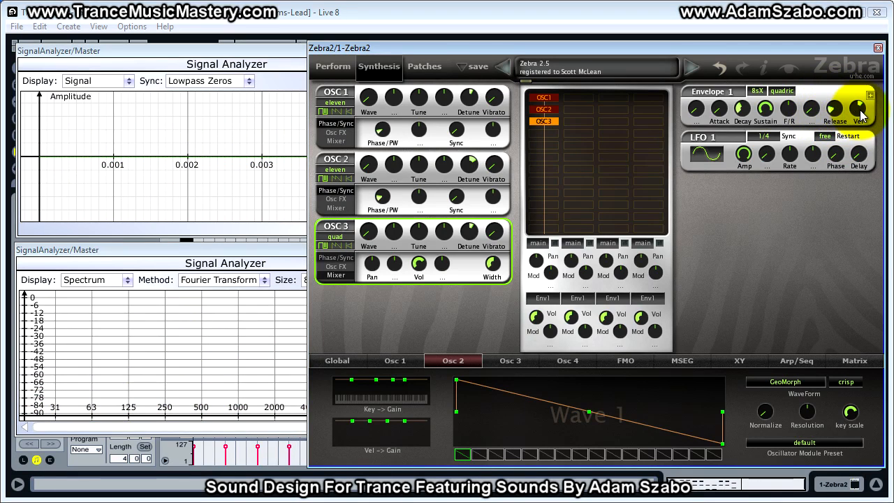
{"action": "left_click_drag", "start_coordinate": [861, 114], "coordinate": [861, 124]}
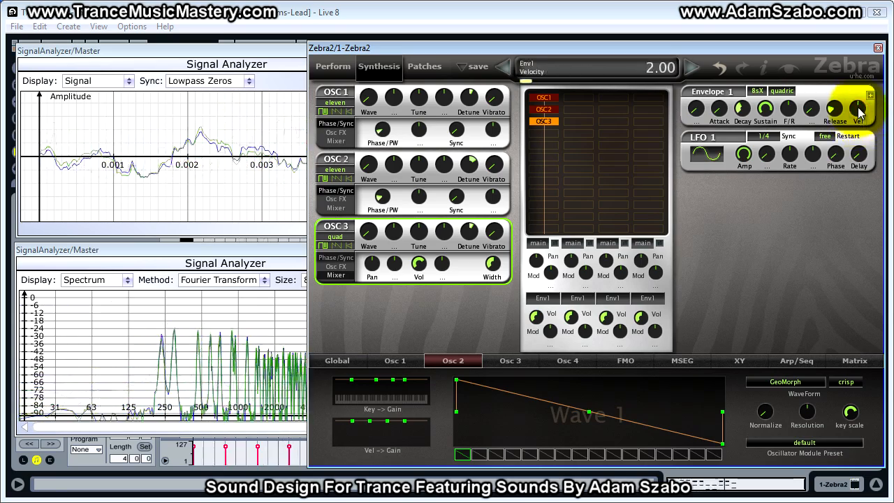
{"action": "double_click", "coordinate": [858, 110]}
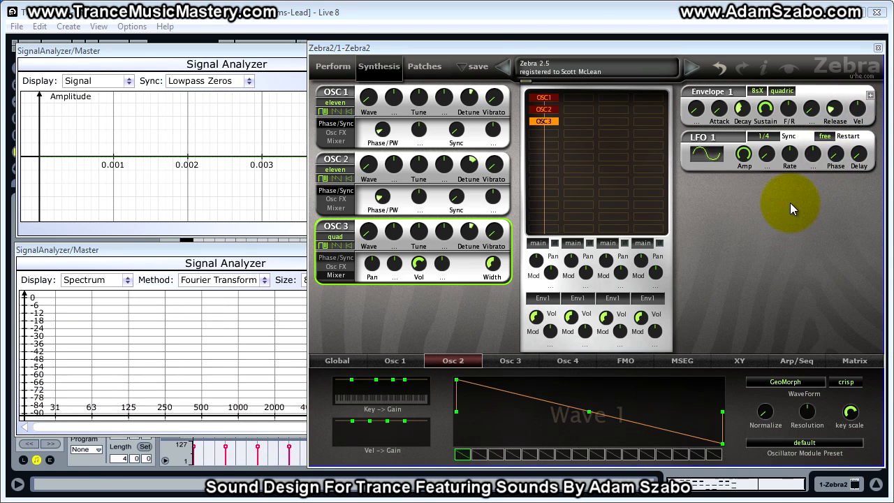
Add the VCF1 filter below OSC3 in the first lane, then bypass and re-enable it while auditioning the sequence.
{"action": "left_click", "coordinate": [555, 131]}
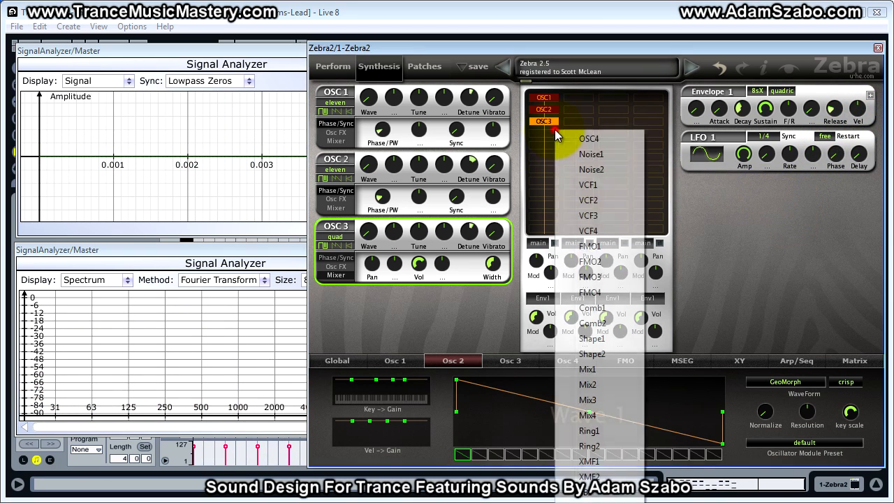
{"action": "left_click", "coordinate": [588, 184]}
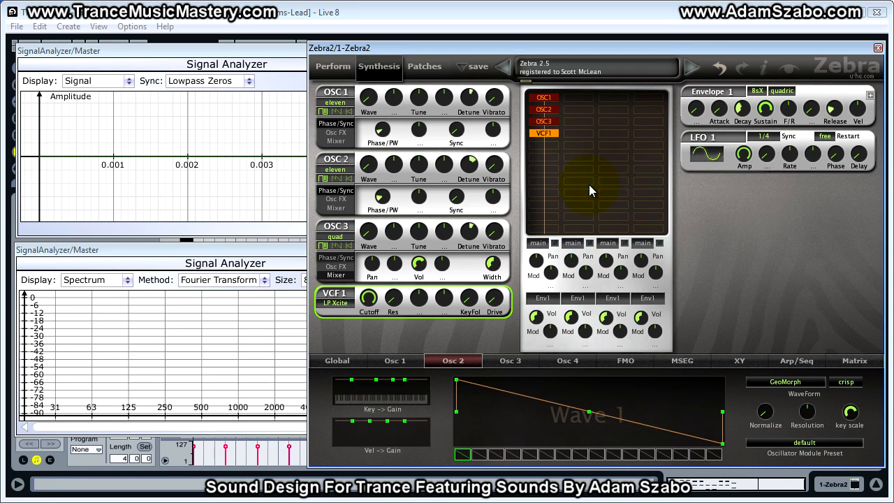
{"action": "double_click", "coordinate": [554, 134]}
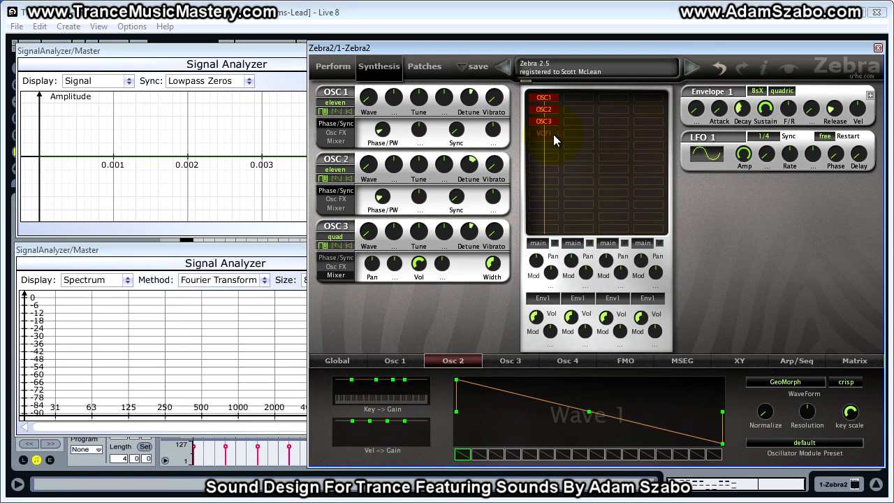
{"action": "key", "text": "space"}
{"action": "double_click", "coordinate": [553, 134]}
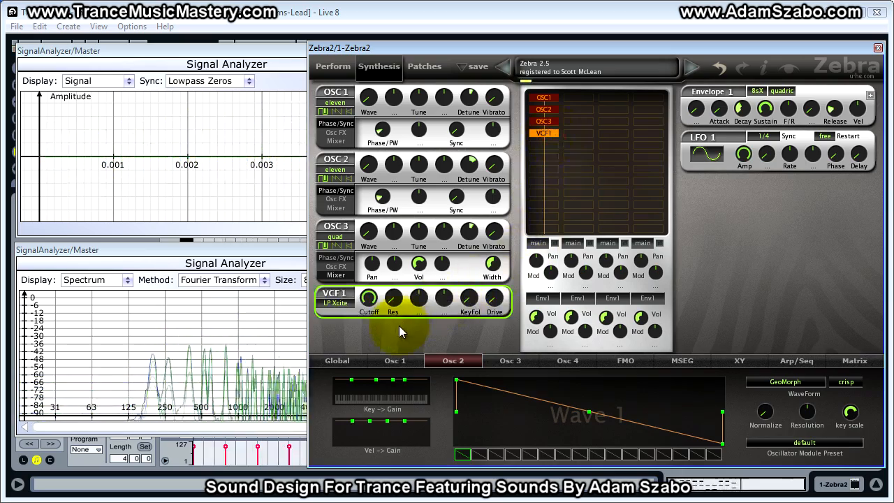
Change VCF 1's filter type to LP MidDrive.
{"action": "left_click", "coordinate": [335, 303]}
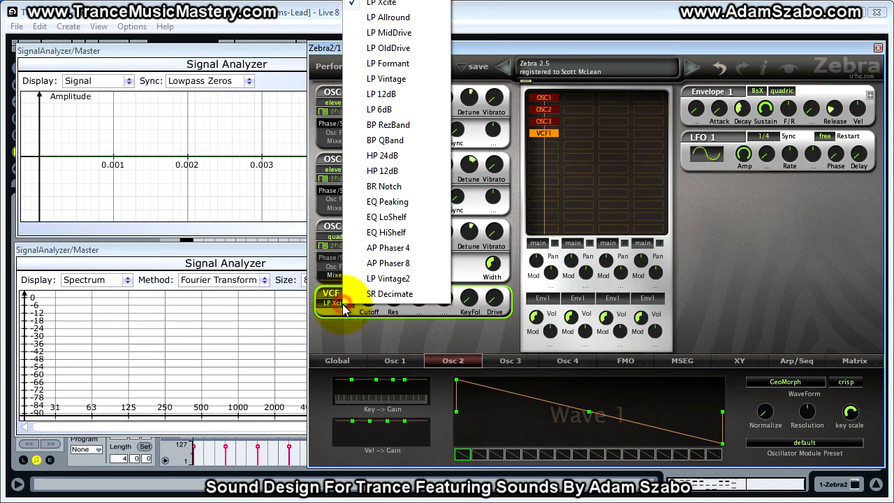
{"action": "left_click", "coordinate": [341, 310]}
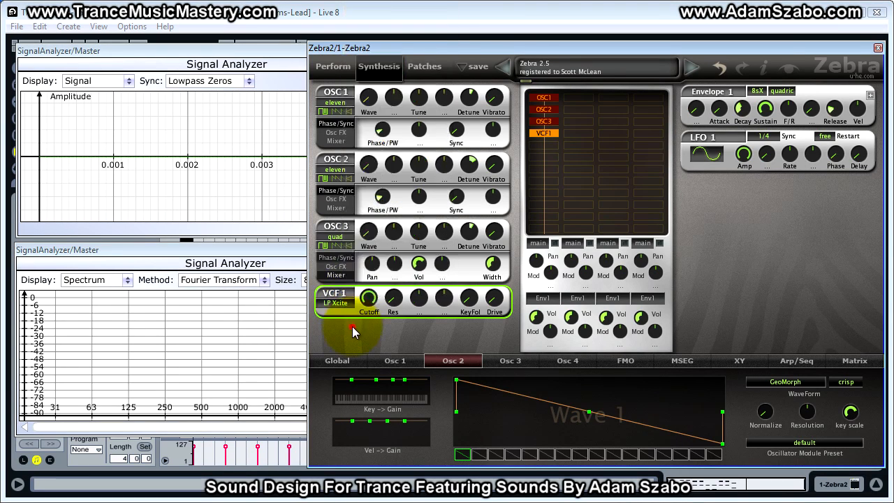
{"action": "left_click", "coordinate": [339, 307]}
{"action": "left_click", "coordinate": [338, 307]}
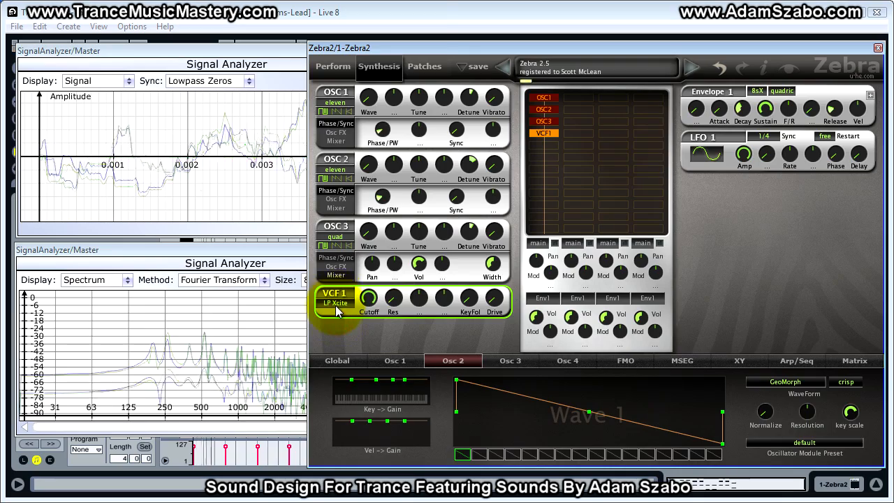
{"action": "left_click", "coordinate": [337, 308]}
{"action": "left_click", "coordinate": [389, 33]}
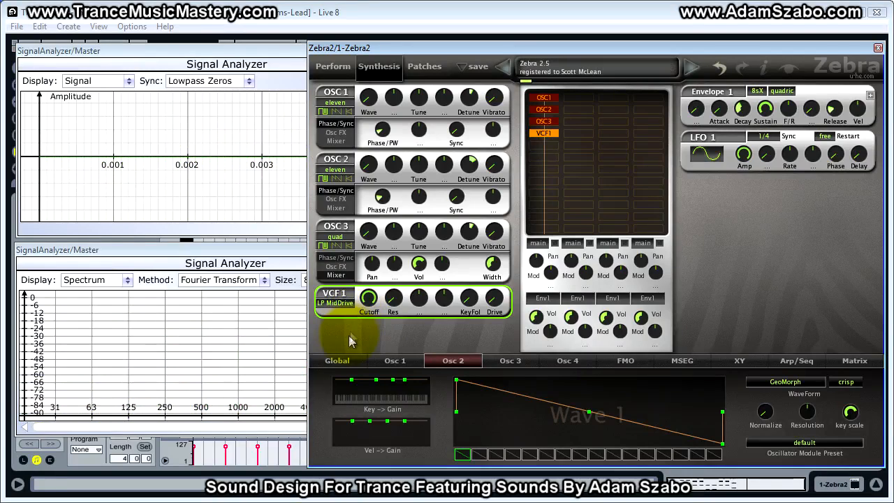
Play the sequence and lower VCF 1's cutoff slightly to 146.
{"action": "left_click", "coordinate": [370, 298]}
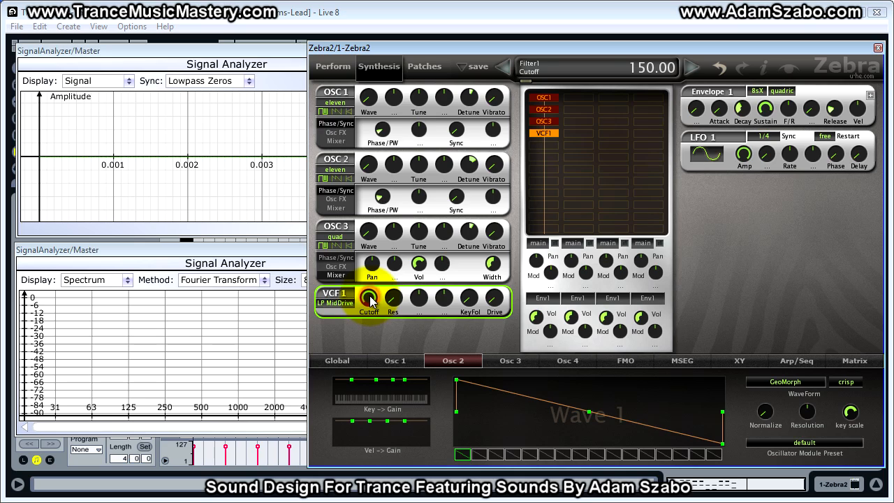
{"action": "key", "text": "space"}
{"action": "left_click_drag", "start_coordinate": [370, 296], "coordinate": [370, 296]}
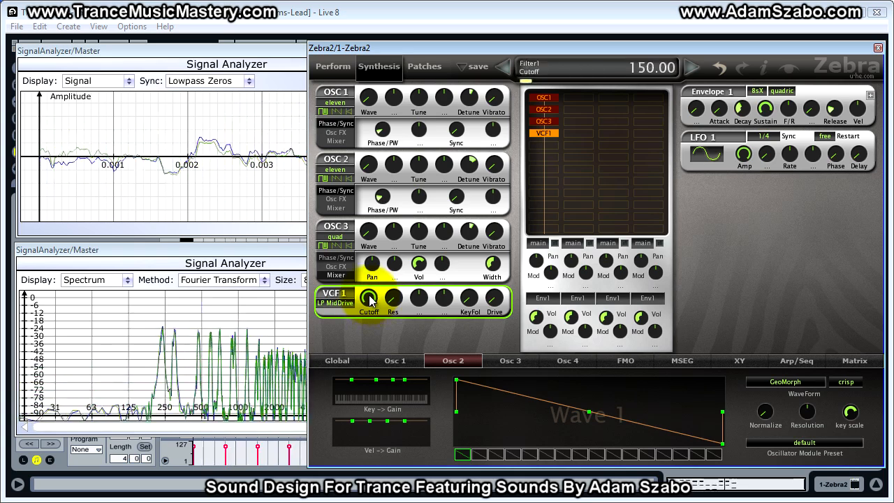
{"action": "key", "text": "space"}
{"action": "key", "text": "space"}
{"action": "left_click_drag", "start_coordinate": [370, 298], "coordinate": [369, 300]}
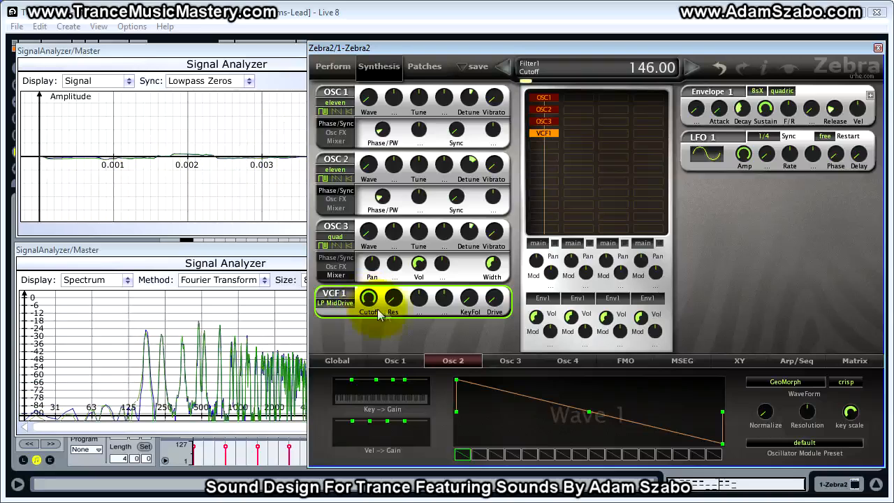
Stop playback, assign Envelope 2 as VCF 1's first modulation source and raise its depth slightly above zero.
{"action": "key", "text": "space"}
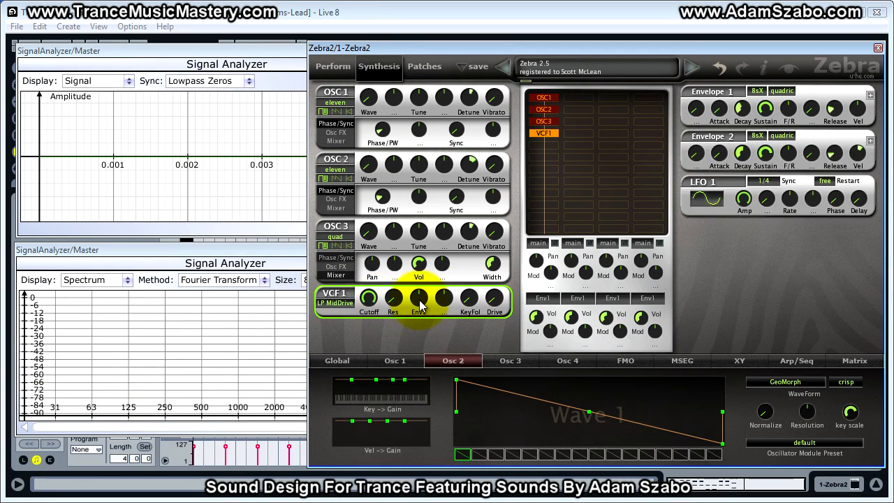
{"action": "left_click", "coordinate": [419, 301]}
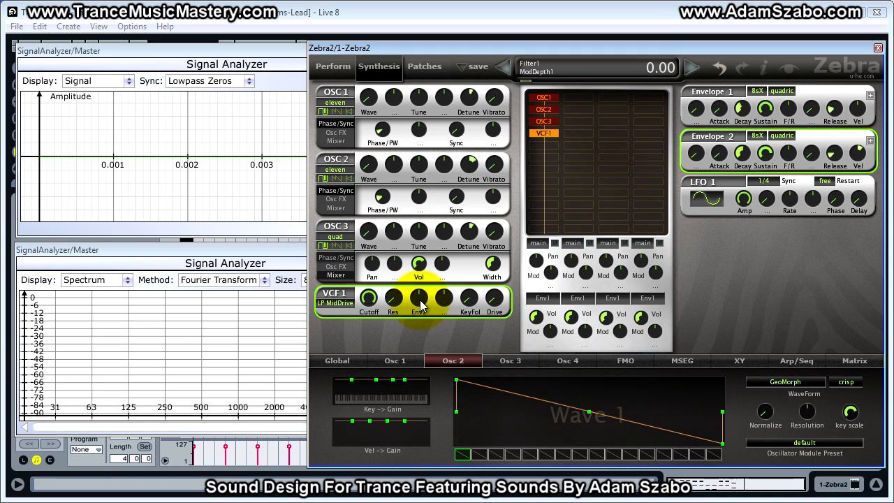
{"action": "left_click_drag", "start_coordinate": [419, 306], "coordinate": [422, 293]}
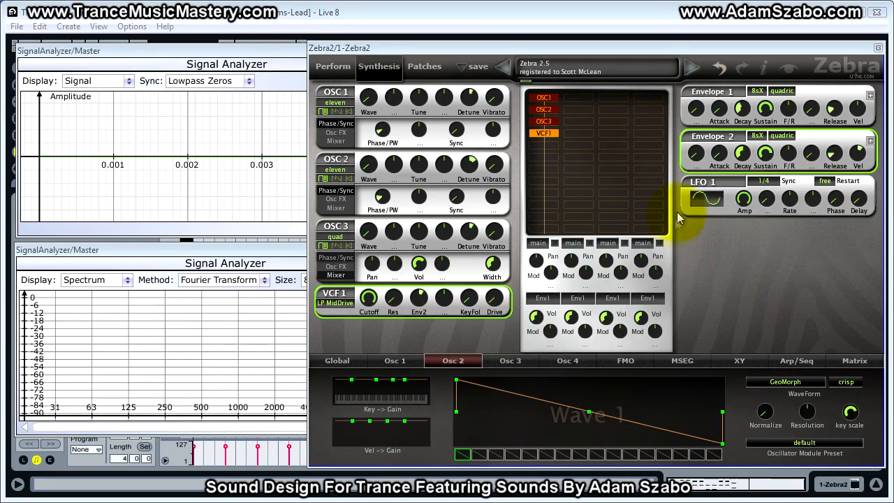
Set Envelope 2's sustain to 0 and shorten its decay.
{"action": "left_click", "coordinate": [745, 156]}
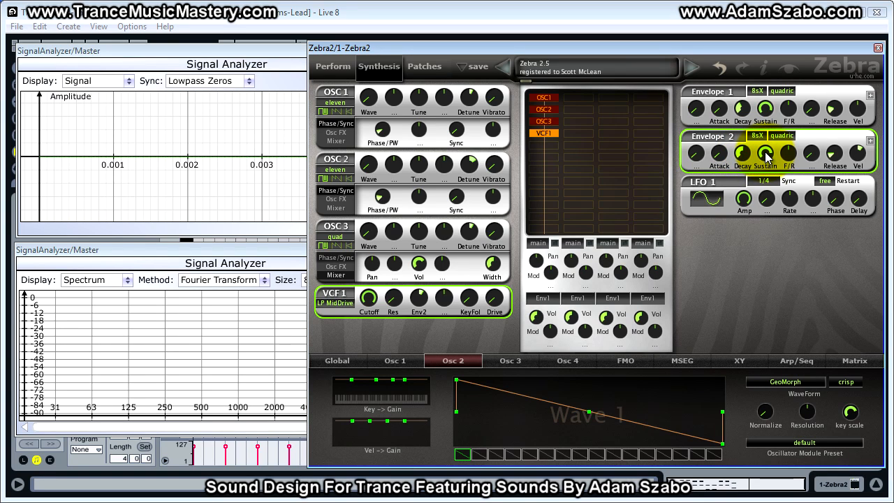
{"action": "left_click_drag", "start_coordinate": [766, 157], "coordinate": [761, 267]}
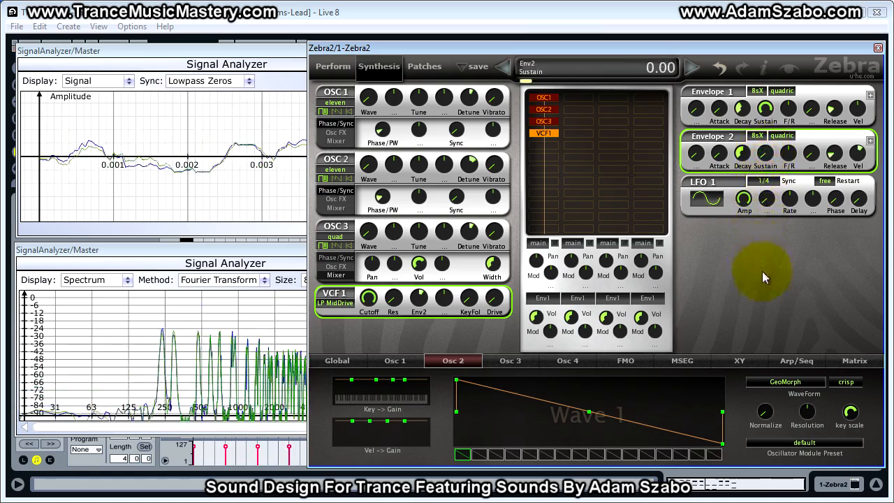
{"action": "left_click", "coordinate": [744, 154]}
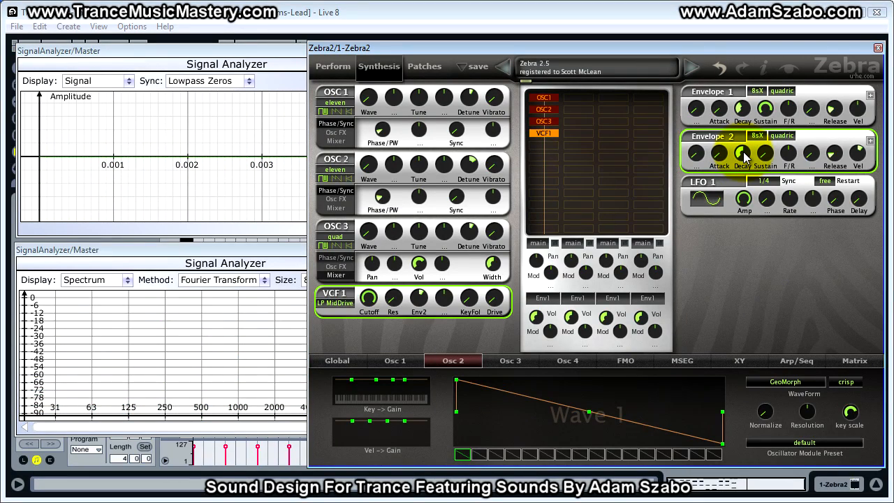
{"action": "left_click_drag", "start_coordinate": [746, 156], "coordinate": [746, 195]}
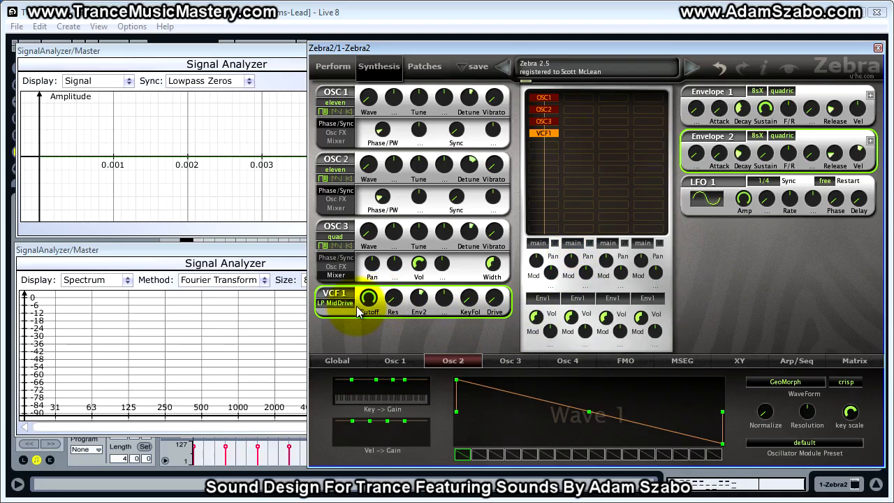
Lower VCF 1's cutoff to about 98 and audition it with Envelope 2's decay and sustain reset to default.
{"action": "left_click_drag", "start_coordinate": [374, 302], "coordinate": [370, 299]}
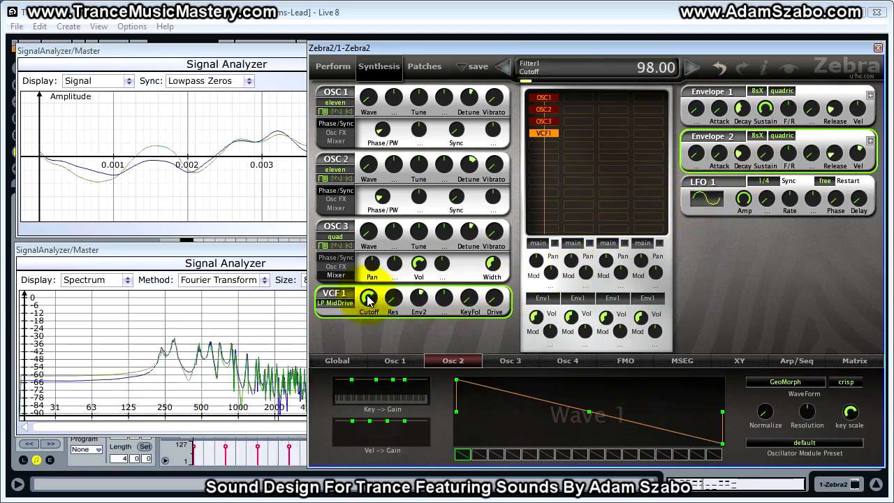
{"action": "double_click", "coordinate": [742, 155]}
{"action": "mouse_move", "coordinate": [369, 296]}
{"action": "left_mouse_down"}
{"action": "mouse_move", "coordinate": [365, 316]}
{"action": "mouse_move", "coordinate": [374, 306]}
{"action": "left_mouse_up"}
{"action": "key", "text": "space"}
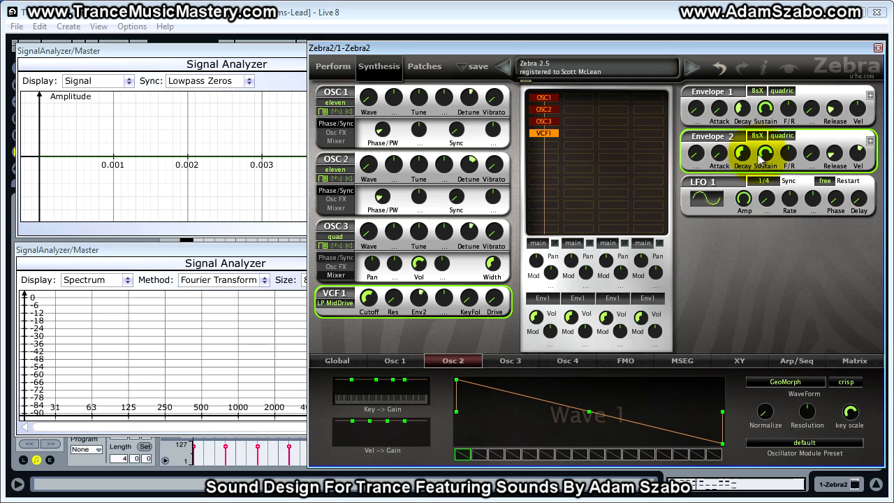
Bring Envelope 2's sustain back down to zero, shorten its decay and lower its velocity amount to neutral.
{"action": "left_click_drag", "start_coordinate": [764, 155], "coordinate": [748, 315]}
{"action": "left_click_drag", "start_coordinate": [743, 153], "coordinate": [746, 198]}
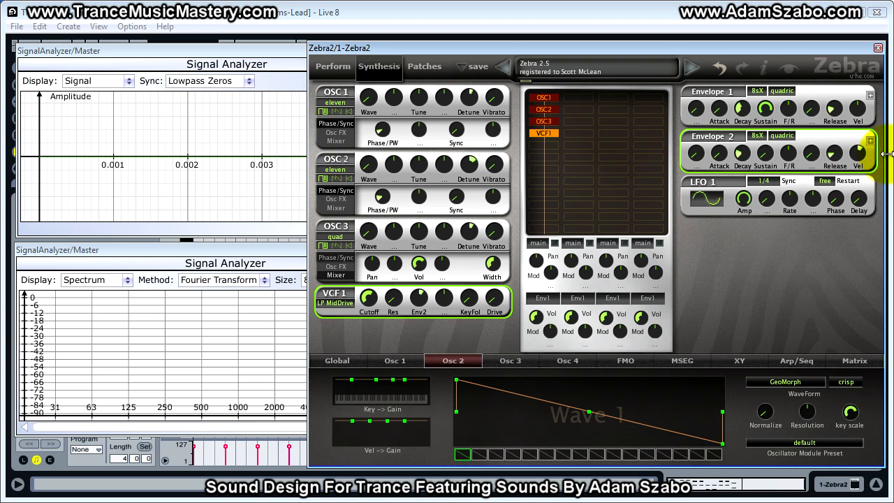
{"action": "left_click_drag", "start_coordinate": [861, 158], "coordinate": [858, 163]}
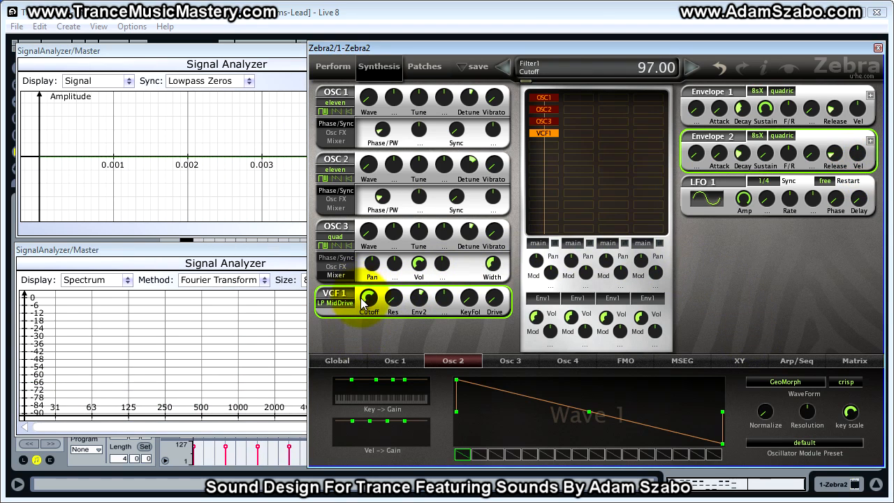
Sweep VCF 1's cutoff between about 97 and 150 while auditioning, then settle it at 146.
{"action": "left_click_drag", "start_coordinate": [362, 302], "coordinate": [362, 269]}
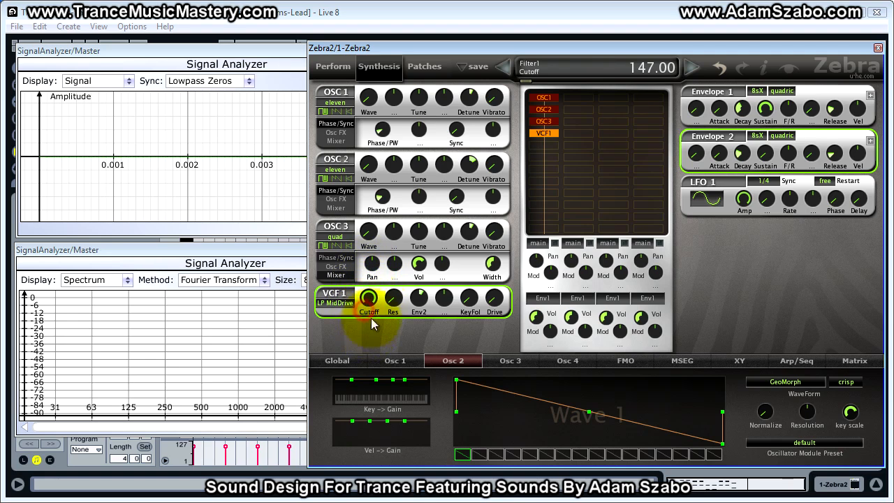
{"action": "mouse_move", "coordinate": [375, 302]}
{"action": "left_mouse_down"}
{"action": "mouse_move", "coordinate": [369, 327]}
{"action": "mouse_move", "coordinate": [371, 294]}
{"action": "mouse_move", "coordinate": [368, 315]}
{"action": "left_mouse_up"}
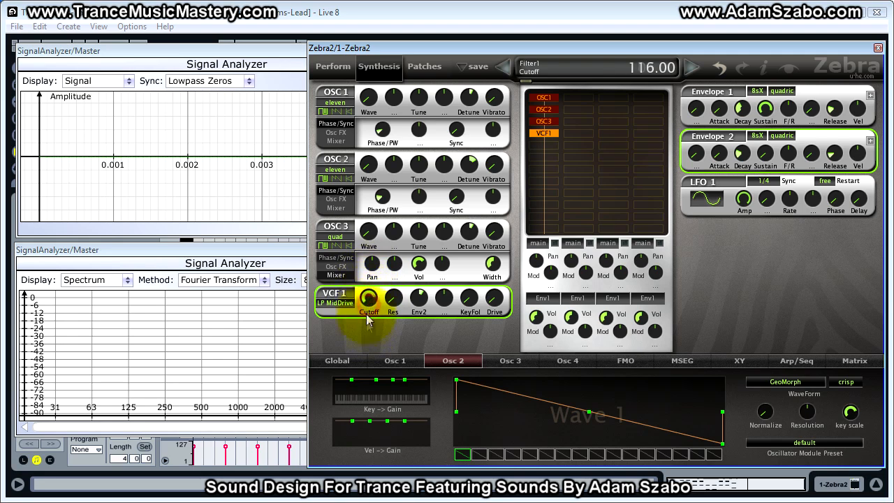
{"action": "left_click_drag", "start_coordinate": [370, 310], "coordinate": [369, 276]}
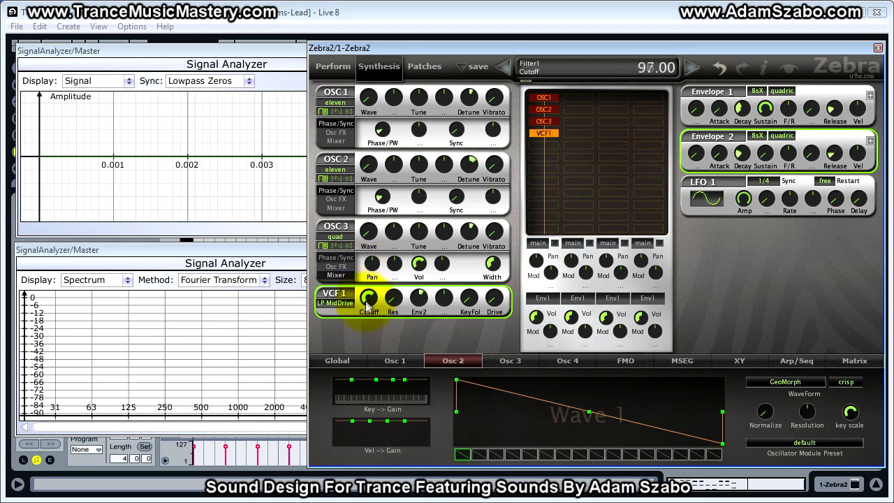
{"action": "left_click_drag", "start_coordinate": [365, 318], "coordinate": [371, 250]}
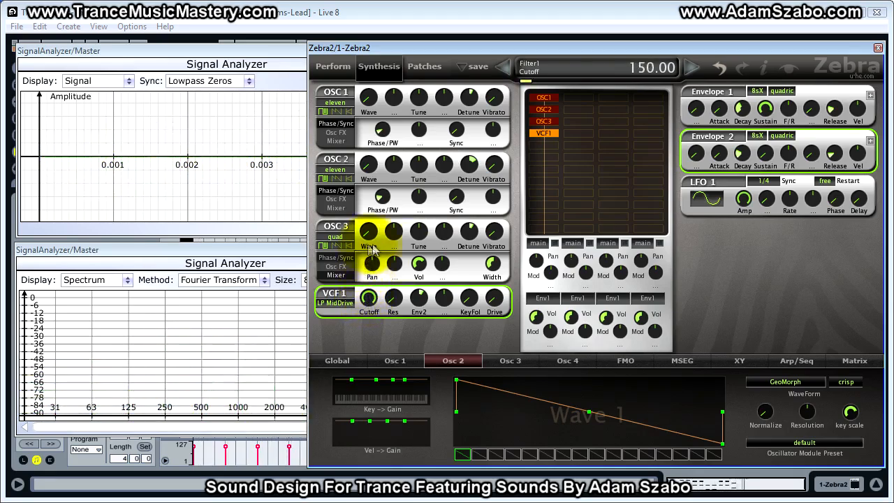
{"action": "left_click", "coordinate": [369, 299]}
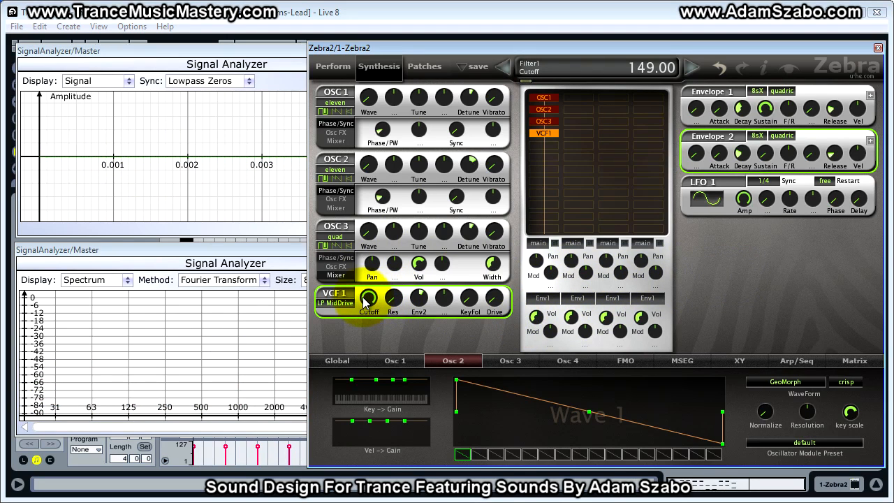
{"action": "left_click_drag", "start_coordinate": [364, 302], "coordinate": [369, 299]}
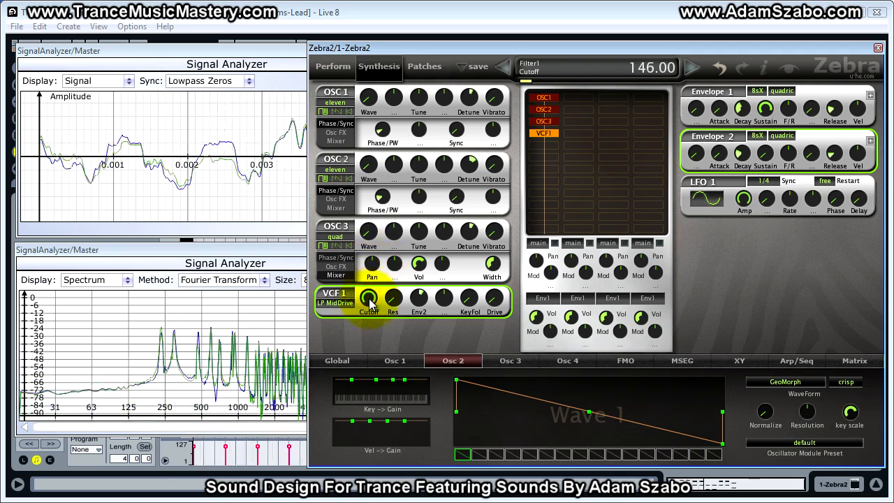
{"action": "key", "text": "space"}
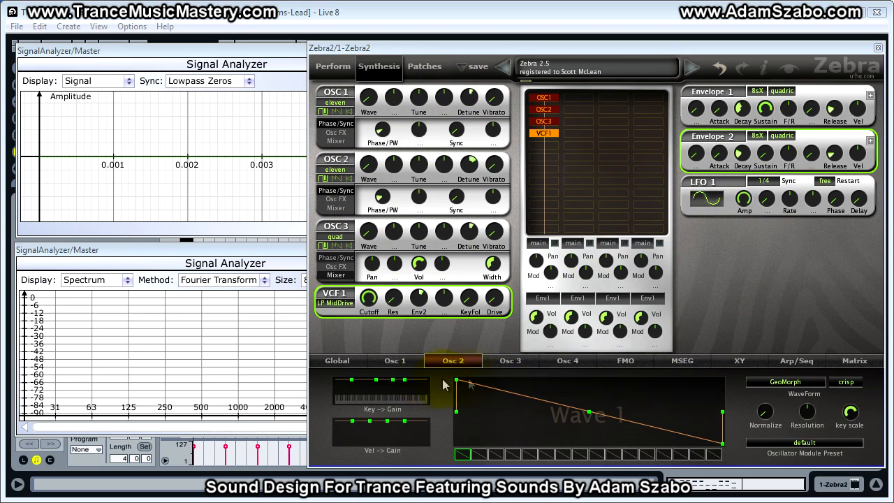
Show the global settings and add the EQ1 module to the first slot of the effects grid.
{"action": "left_click", "coordinate": [511, 362]}
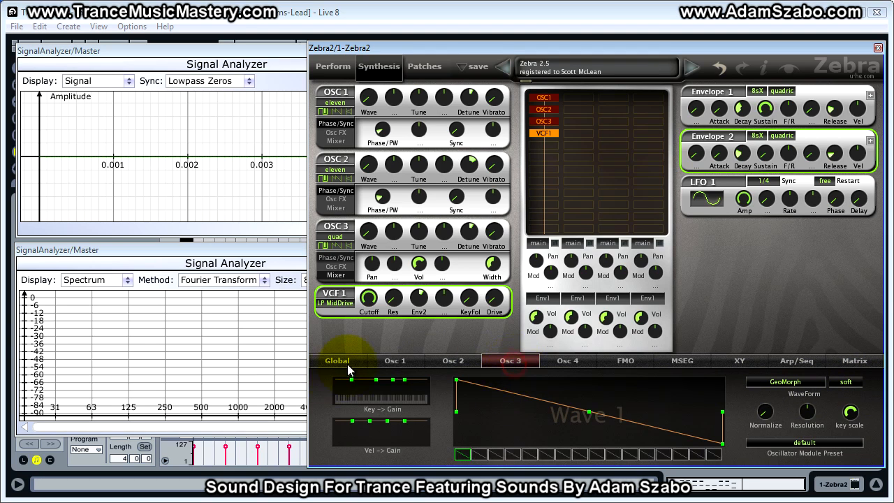
{"action": "left_click", "coordinate": [337, 361]}
{"action": "left_click", "coordinate": [562, 378]}
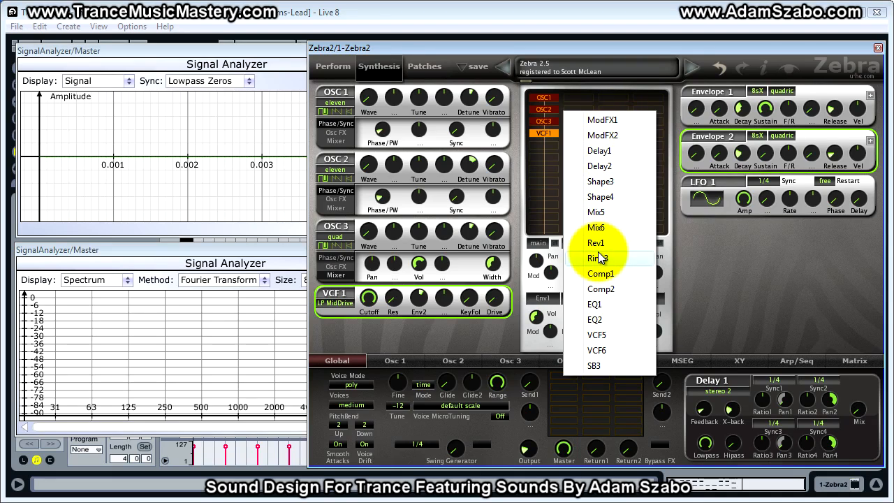
{"action": "left_click", "coordinate": [595, 304]}
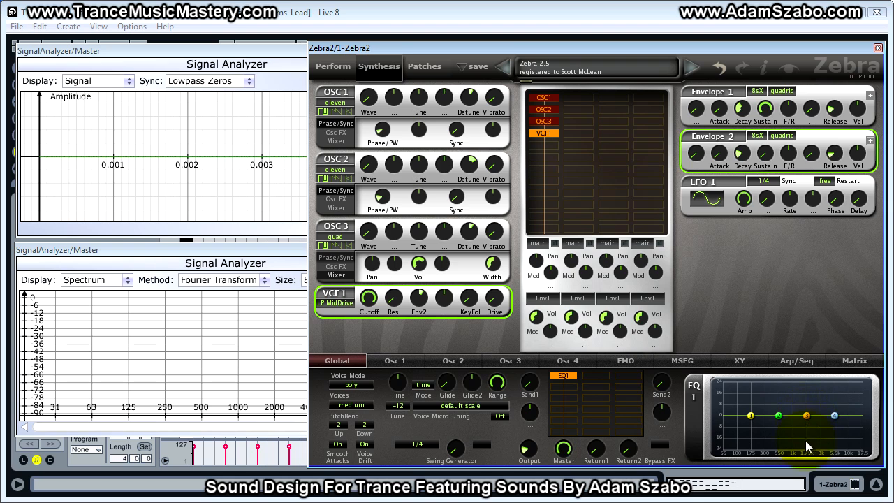
Move EQ 1's third band up toward 3k, boost its gain slightly and widen its curve.
{"action": "left_click_drag", "start_coordinate": [808, 418], "coordinate": [818, 420]}
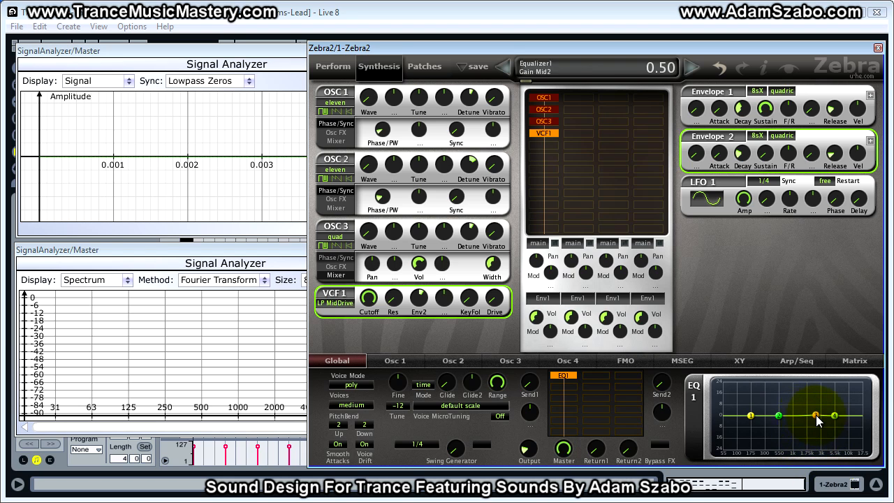
{"action": "scroll", "coordinate": [817, 420], "scroll_direction": "up", "scroll_amount": 4}
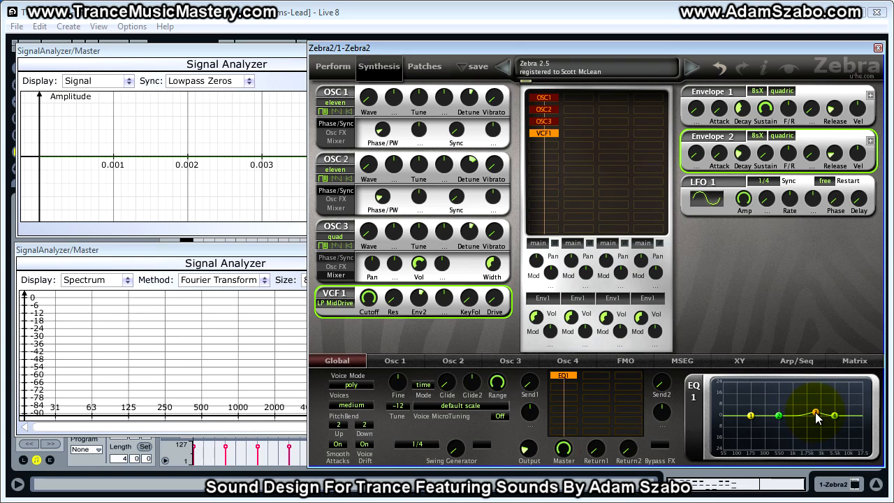
{"action": "mouse_move", "coordinate": [816, 413]}
{"action": "left_mouse_down"}
{"action": "mouse_move", "coordinate": [813, 427]}
{"action": "mouse_move", "coordinate": [818, 414]}
{"action": "left_mouse_up"}
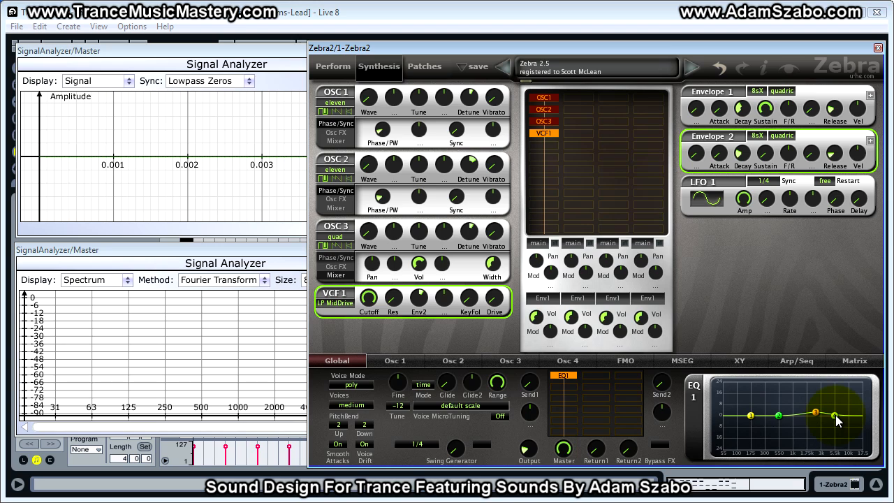
Shift EQ 1's high-shelf band slightly lower in frequency and boost its gain.
{"action": "left_click_drag", "start_coordinate": [835, 415], "coordinate": [831, 417]}
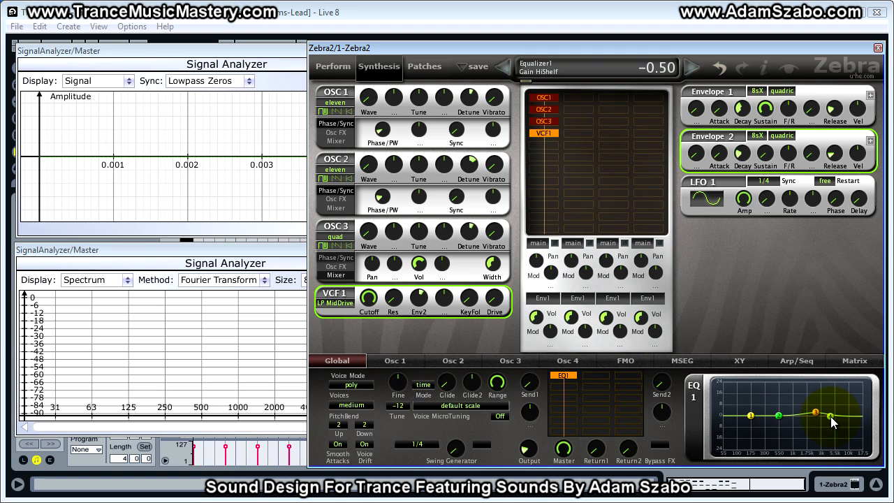
{"action": "left_click_drag", "start_coordinate": [832, 417], "coordinate": [832, 412]}
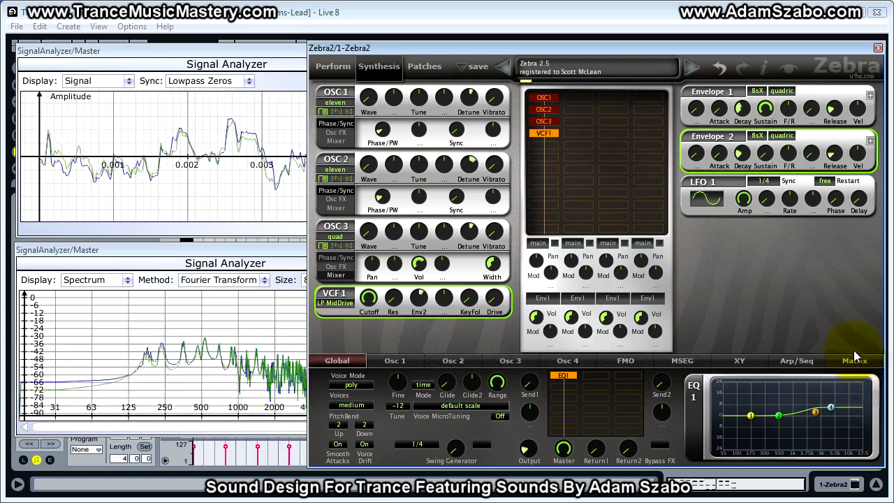
Add the Comp1 module below EQ1 in the effects grid and set its mode to strong.
{"action": "left_click", "coordinate": [572, 388]}
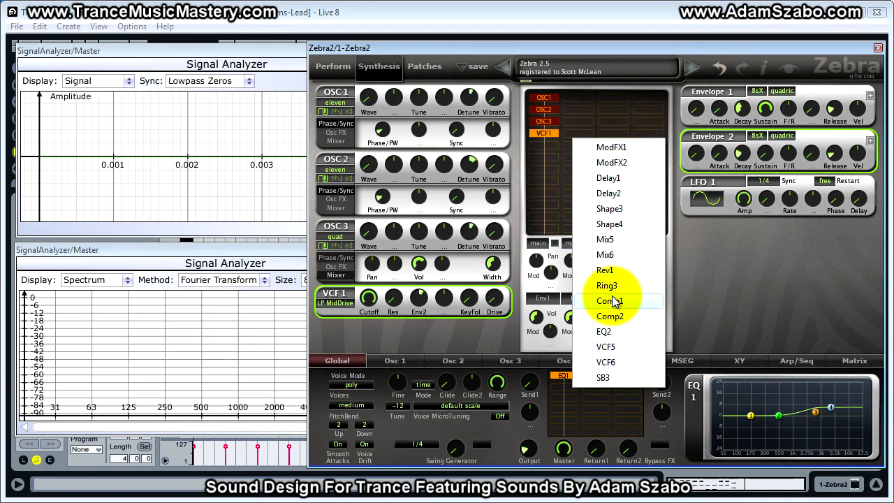
{"action": "left_click", "coordinate": [613, 302]}
{"action": "right_click", "coordinate": [572, 387]}
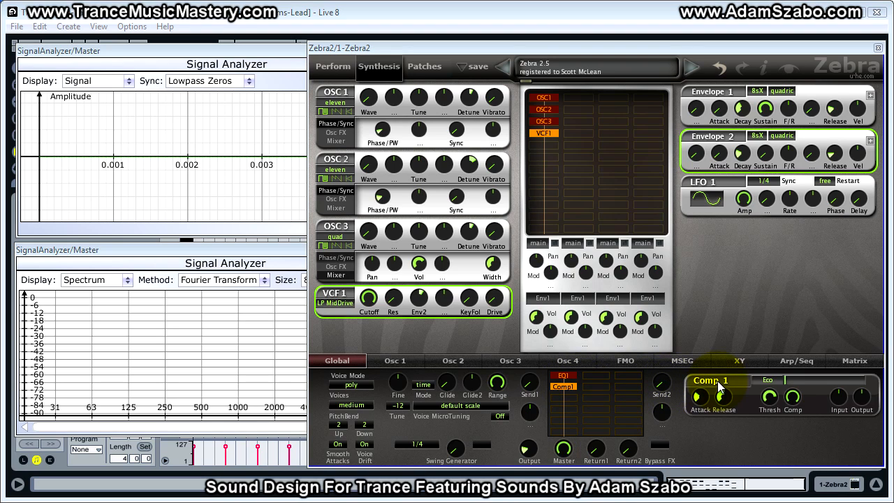
{"action": "left_click", "coordinate": [767, 381]}
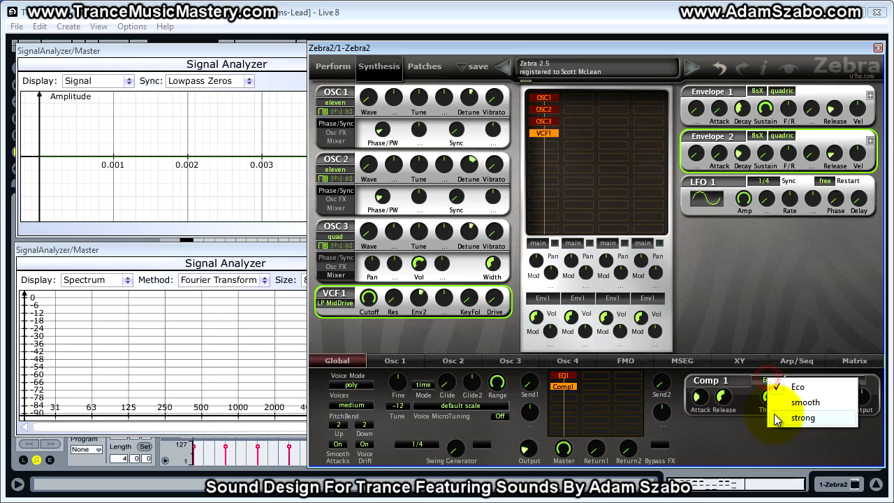
{"action": "left_click", "coordinate": [775, 418]}
{"action": "left_click", "coordinate": [770, 383]}
{"action": "left_click", "coordinate": [799, 425]}
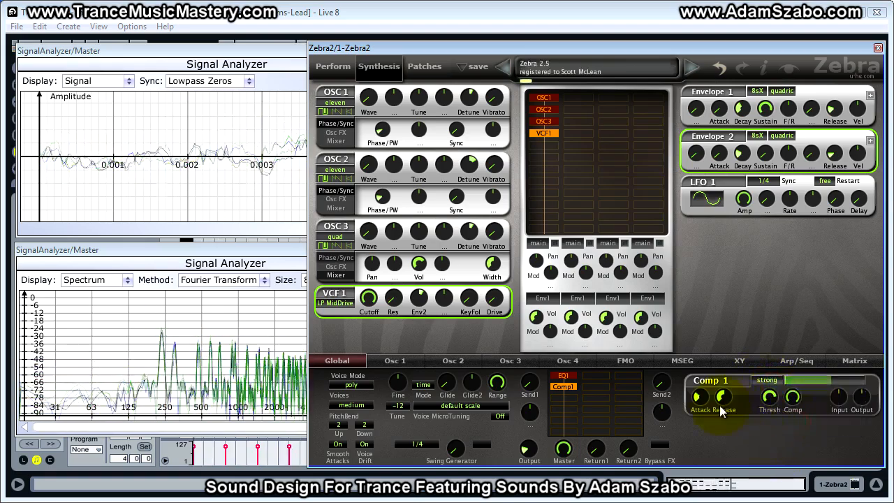
Sweep Comp 1's threshold while auditioning and settle it at -7.50.
{"action": "left_click_drag", "start_coordinate": [769, 398], "coordinate": [767, 342]}
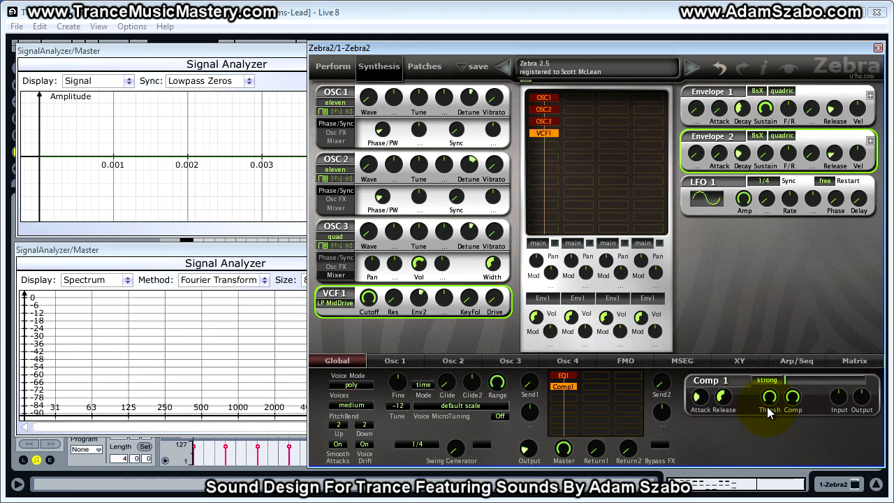
{"action": "left_click_drag", "start_coordinate": [769, 400], "coordinate": [770, 409]}
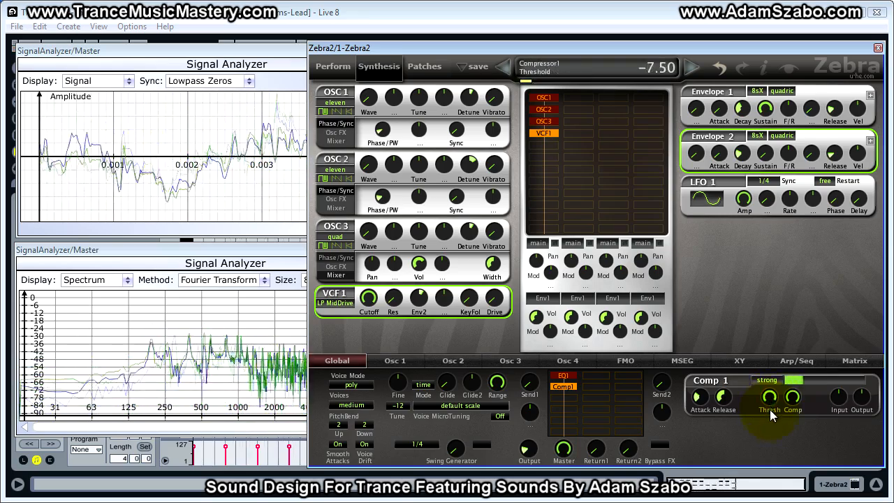
Raise Comp 1's attack and fine-tune its release.
{"action": "left_click", "coordinate": [699, 400]}
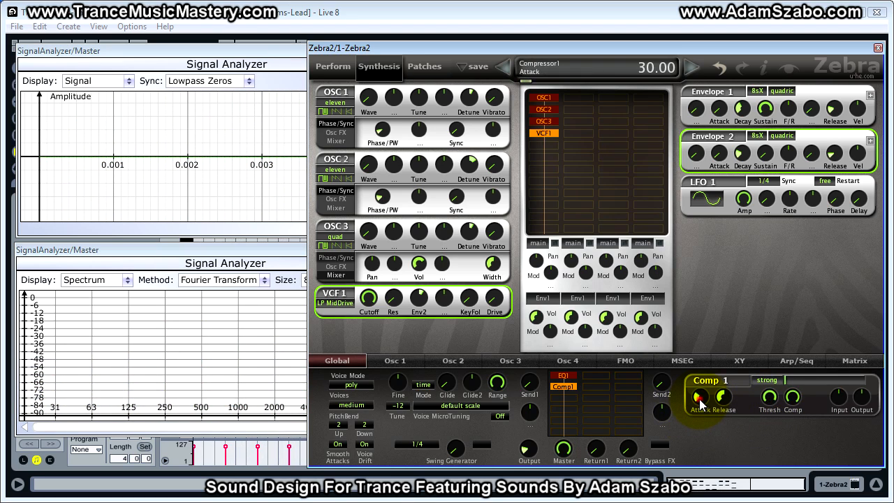
{"action": "left_click", "coordinate": [724, 398]}
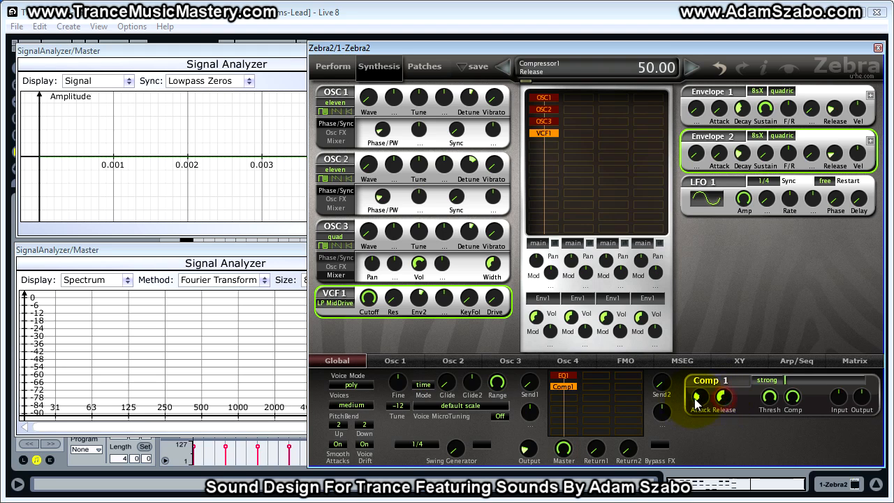
{"action": "left_click", "coordinate": [725, 398]}
{"action": "left_click_drag", "start_coordinate": [700, 398], "coordinate": [698, 368]}
{"action": "left_click", "coordinate": [724, 397]}
{"action": "left_click_drag", "start_coordinate": [726, 397], "coordinate": [726, 396]}
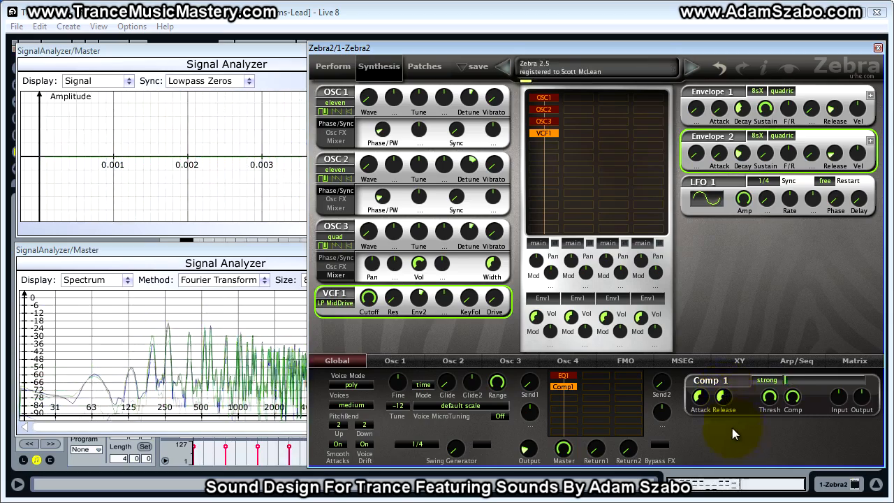
Drop Comp 1's compression to 1.00 for comparison, then bring it back up to 26.50.
{"action": "left_click", "coordinate": [794, 402]}
{"action": "mouse_move", "coordinate": [794, 401]}
{"action": "left_mouse_down"}
{"action": "mouse_move", "coordinate": [795, 412]}
{"action": "mouse_move", "coordinate": [800, 404]}
{"action": "left_mouse_up"}
{"action": "left_click_drag", "start_coordinate": [801, 443], "coordinate": [800, 455]}
{"action": "left_click", "coordinate": [793, 397]}
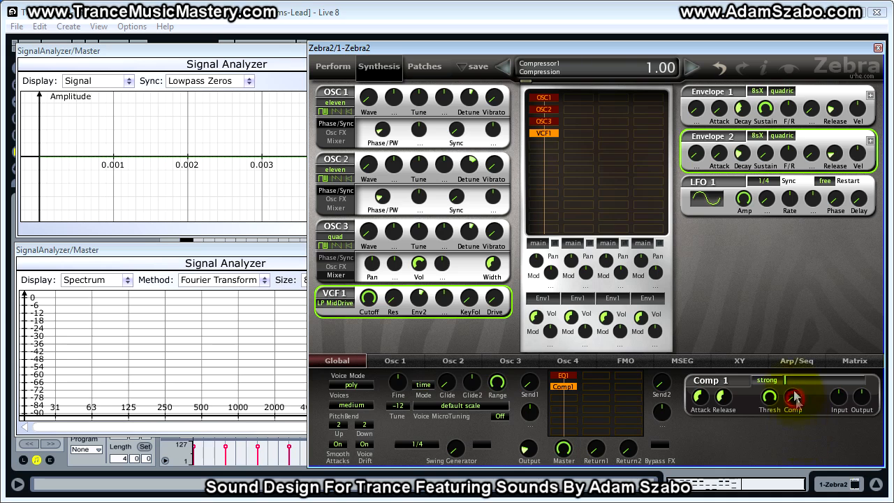
{"action": "left_click_drag", "start_coordinate": [798, 412], "coordinate": [804, 455]}
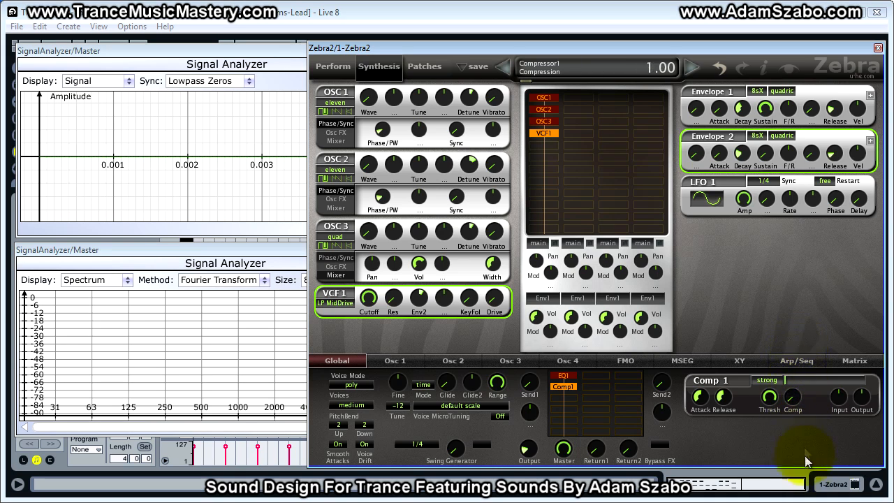
{"action": "left_click_drag", "start_coordinate": [795, 395], "coordinate": [795, 361]}
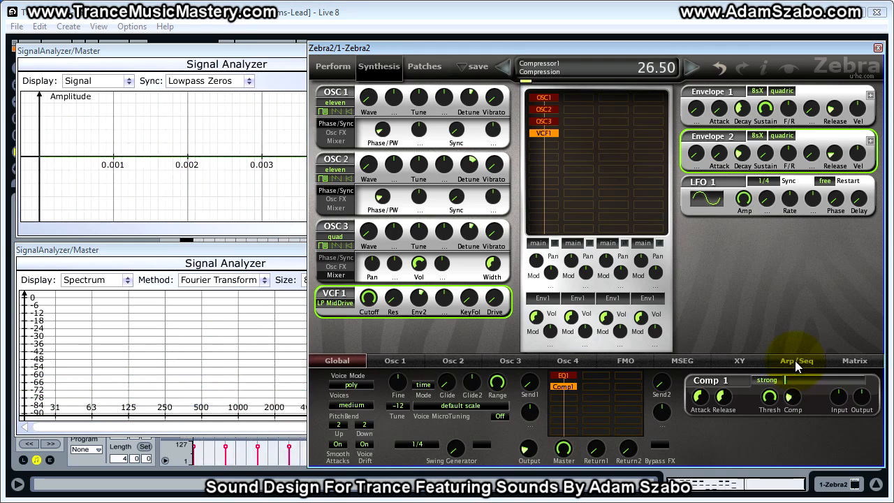
Add the Delay1 module below Comp1 in the effects grid and start playback to audition it.
{"action": "left_click", "coordinate": [568, 386]}
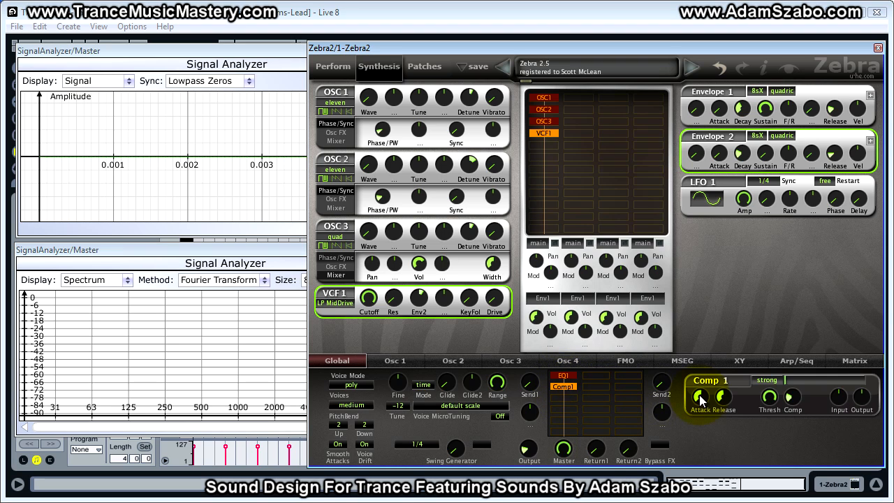
{"action": "left_click", "coordinate": [564, 400]}
{"action": "left_click", "coordinate": [599, 204]}
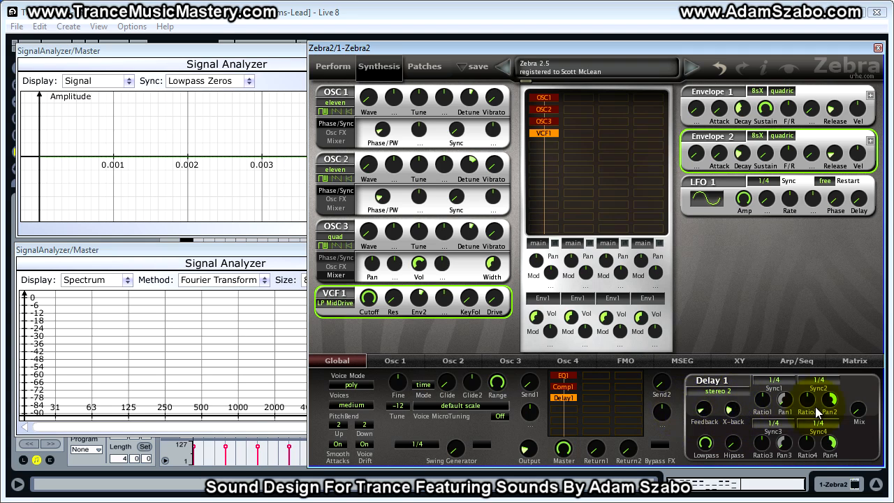
{"action": "key", "text": "space"}
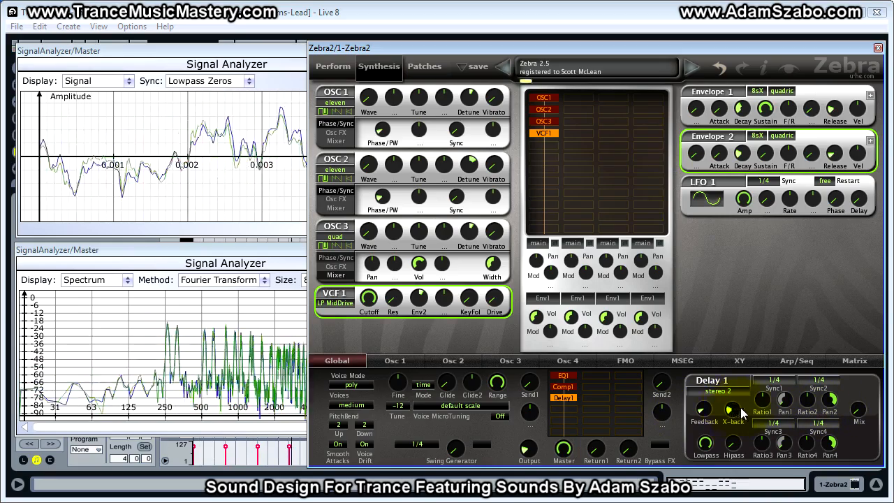
Raise Delay 1's mix and bring its X-back down to 0.
{"action": "left_click_drag", "start_coordinate": [858, 409], "coordinate": [847, 369]}
{"action": "left_click_drag", "start_coordinate": [854, 412], "coordinate": [852, 403]}
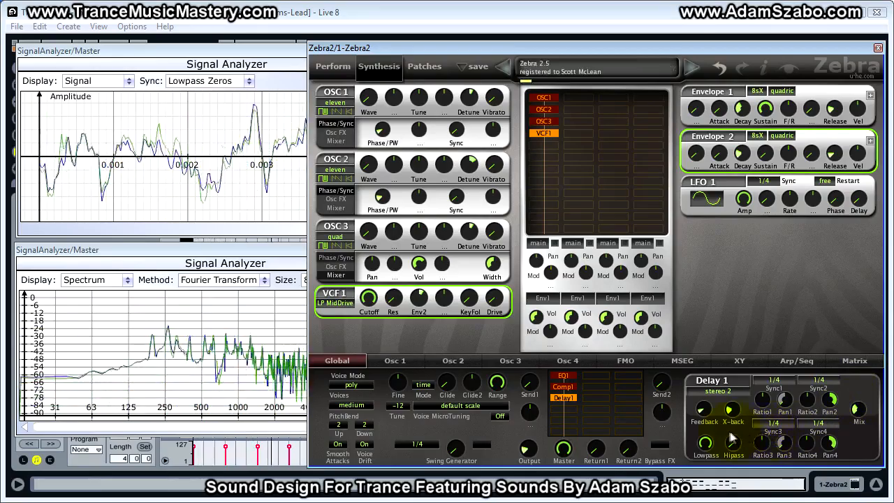
{"action": "left_click_drag", "start_coordinate": [726, 419], "coordinate": [753, 468]}
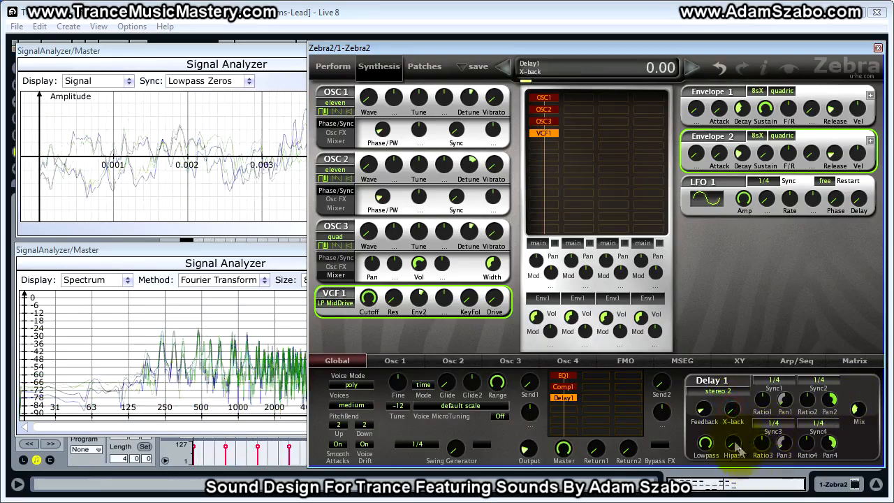
Raise Delay 1's feedback gradually to about 35 while auditioning the repeats.
{"action": "left_click", "coordinate": [708, 413]}
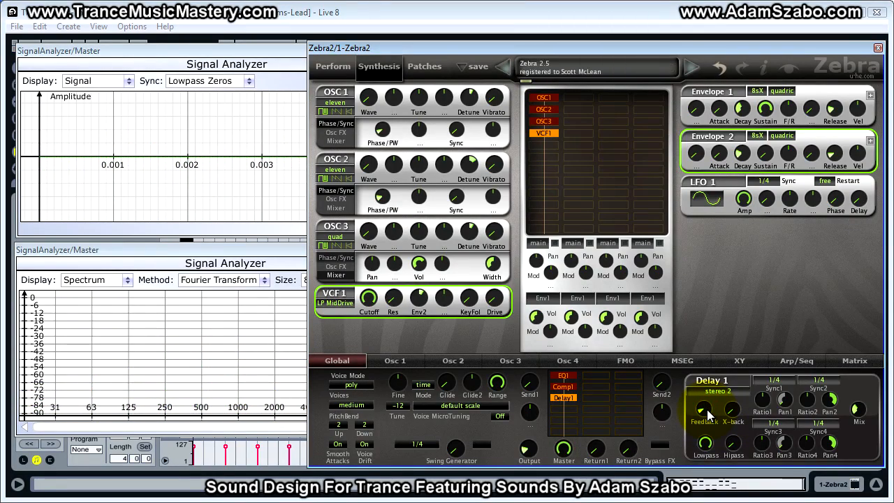
{"action": "scroll", "coordinate": [709, 413], "scroll_direction": "up", "scroll_amount": 6}
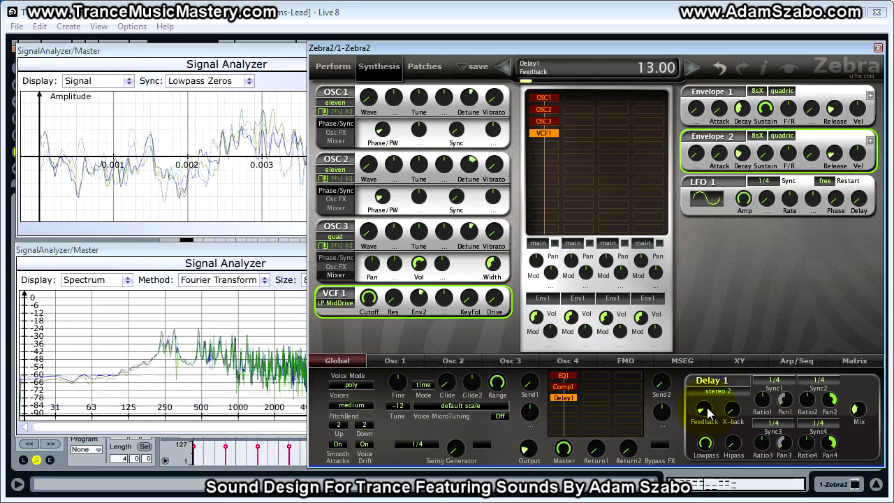
{"action": "scroll", "coordinate": [709, 411], "scroll_direction": "up", "scroll_amount": 8}
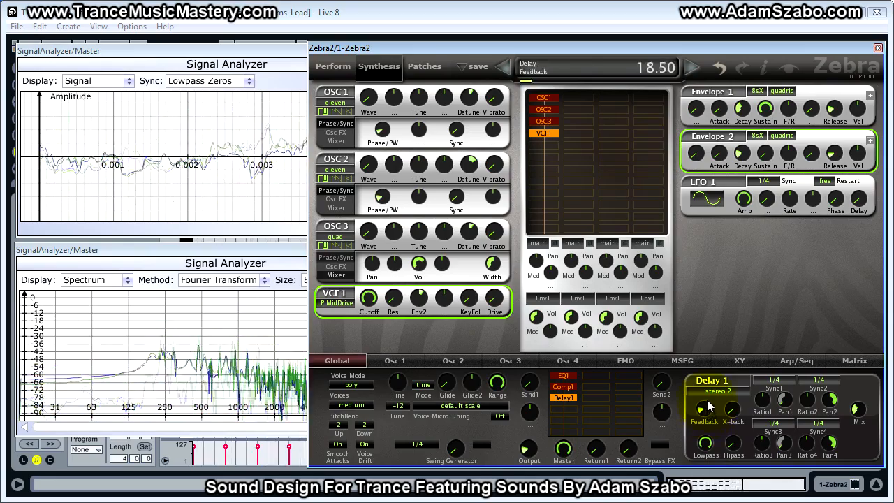
{"action": "scroll", "coordinate": [709, 414], "scroll_direction": "up", "scroll_amount": 8}
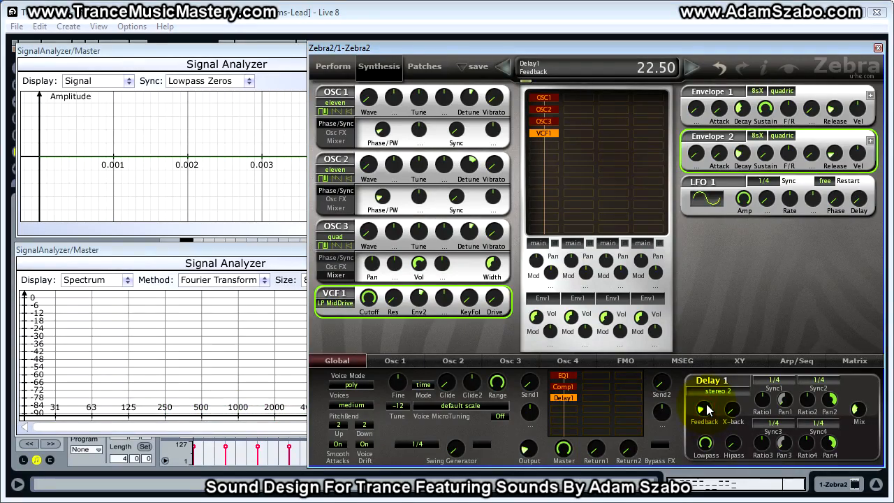
{"action": "scroll", "coordinate": [707, 412], "scroll_direction": "up", "scroll_amount": 9}
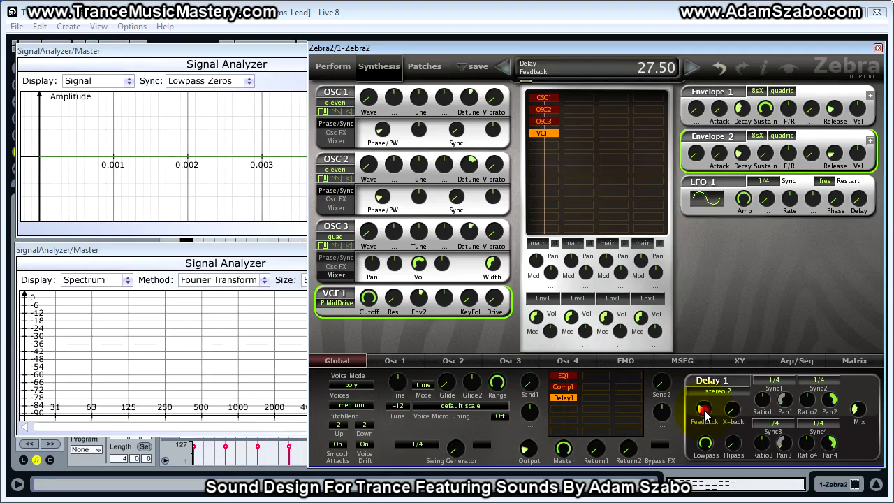
{"action": "scroll", "coordinate": [705, 412], "scroll_direction": "up", "scroll_amount": 13}
{"action": "scroll", "coordinate": [706, 402], "scroll_direction": "up", "scroll_amount": 20}
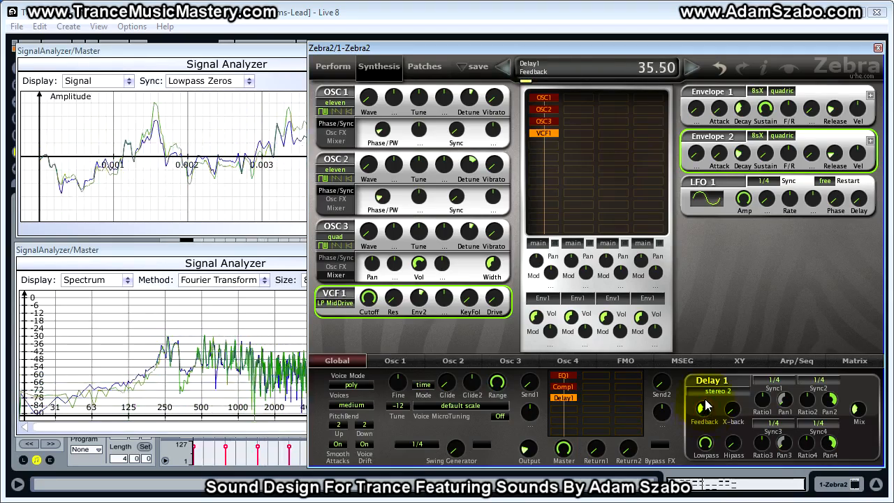
{"action": "scroll", "coordinate": [706, 392], "scroll_direction": "down", "scroll_amount": 4}
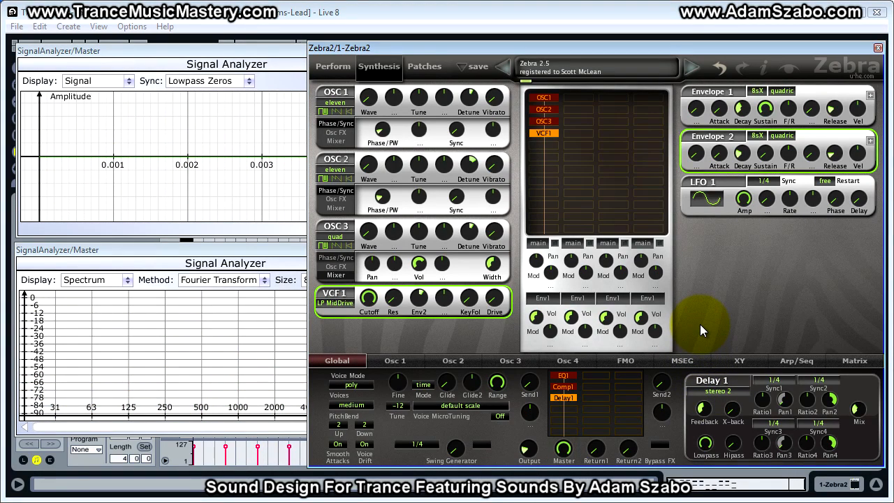
Lower Delay 1's Ratio1 slightly to offset the first delay line.
{"action": "left_click", "coordinate": [765, 400]}
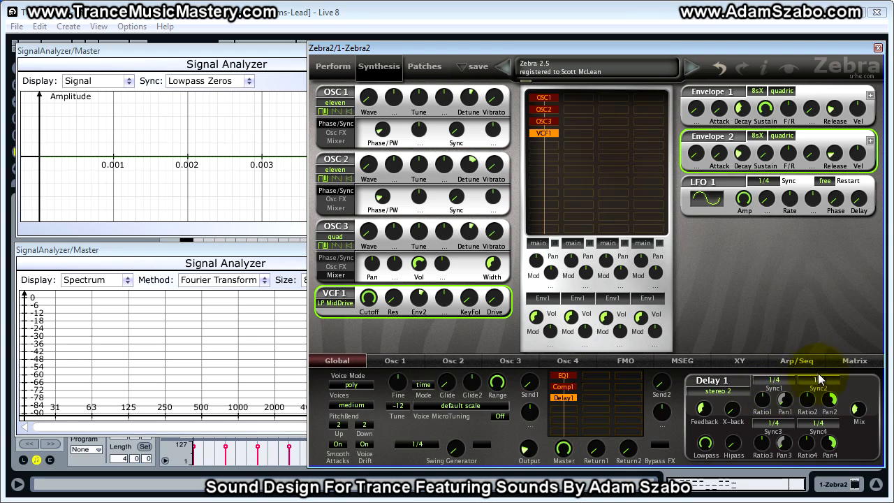
{"action": "left_click", "coordinate": [764, 400]}
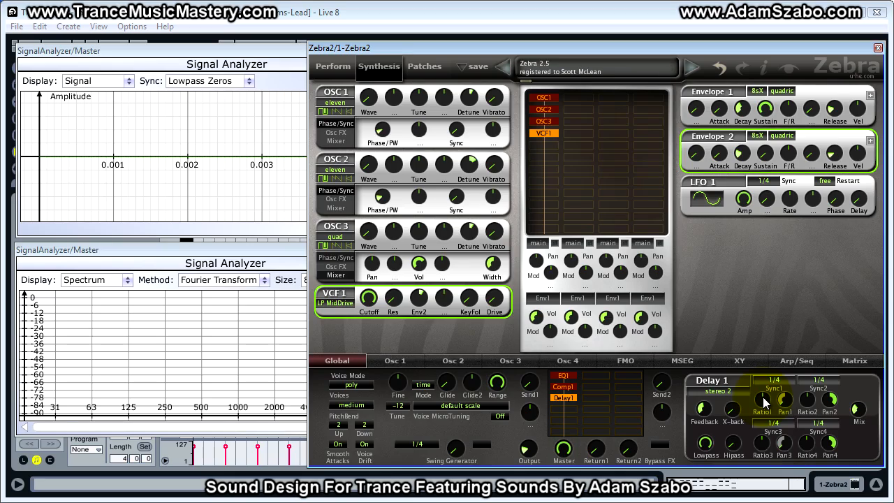
{"action": "left_click_drag", "start_coordinate": [763, 399], "coordinate": [766, 416]}
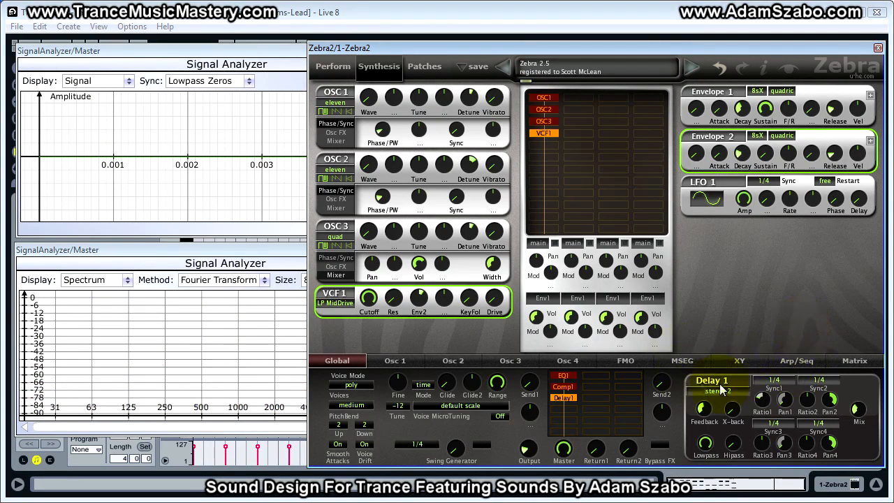
Add the Rev1 module below Delay1 in the effects grid and raise its wet level to 64.
{"action": "left_click", "coordinate": [569, 408]}
{"action": "left_click", "coordinate": [617, 308]}
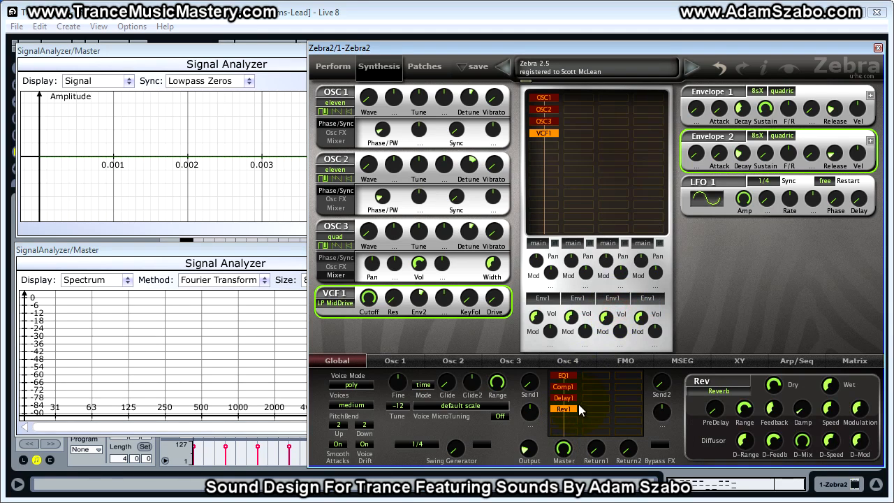
{"action": "left_click", "coordinate": [774, 386]}
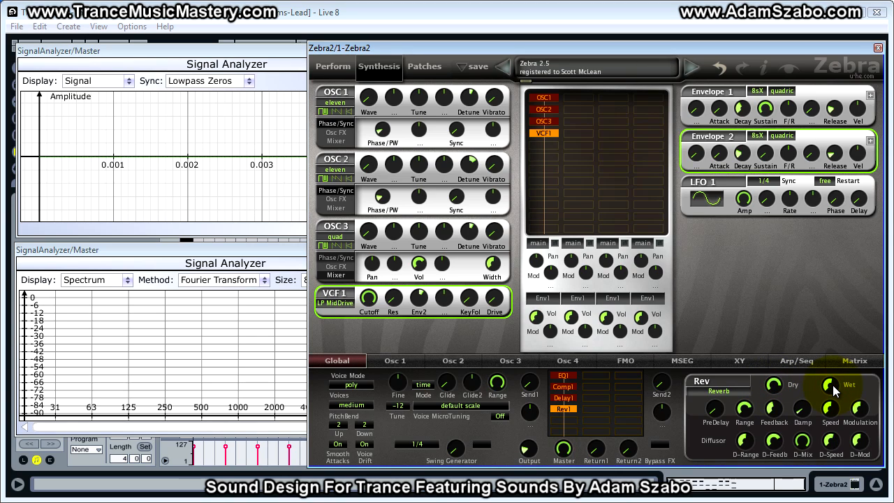
{"action": "left_click_drag", "start_coordinate": [834, 385], "coordinate": [835, 375]}
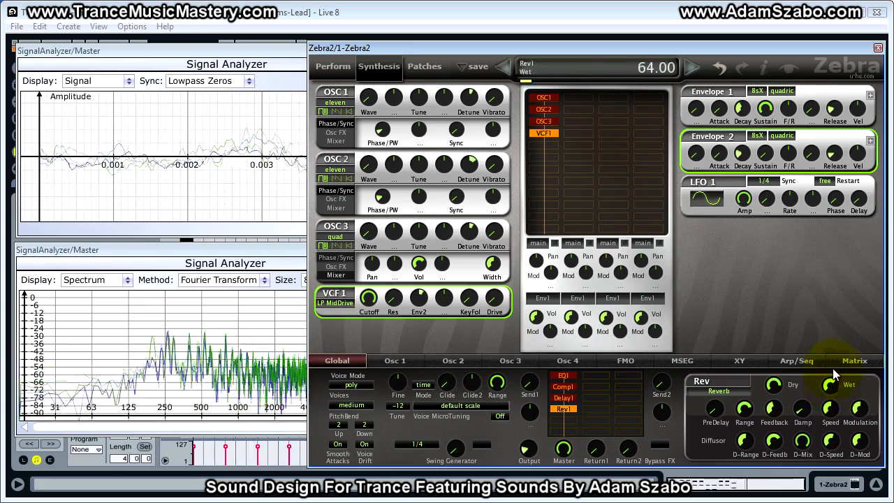
Check the reverb's range and pre-delay settings and raise its feedback slightly.
{"action": "left_click", "coordinate": [750, 410]}
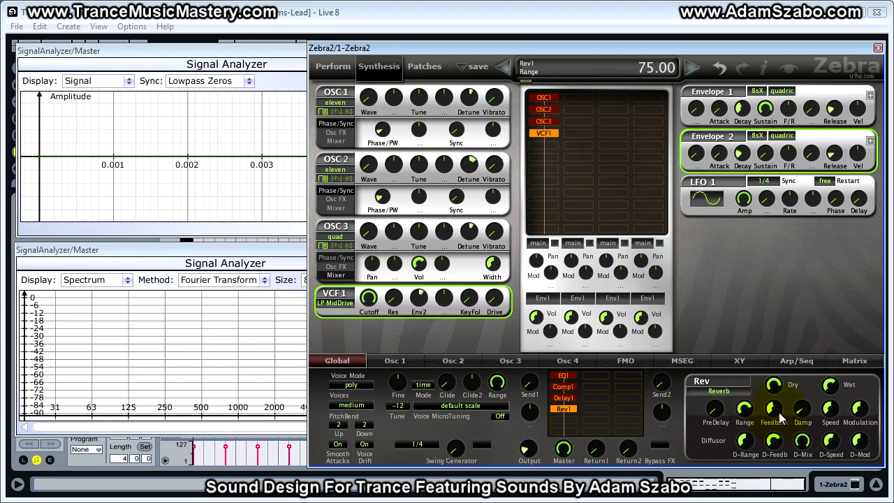
{"action": "left_click", "coordinate": [714, 410]}
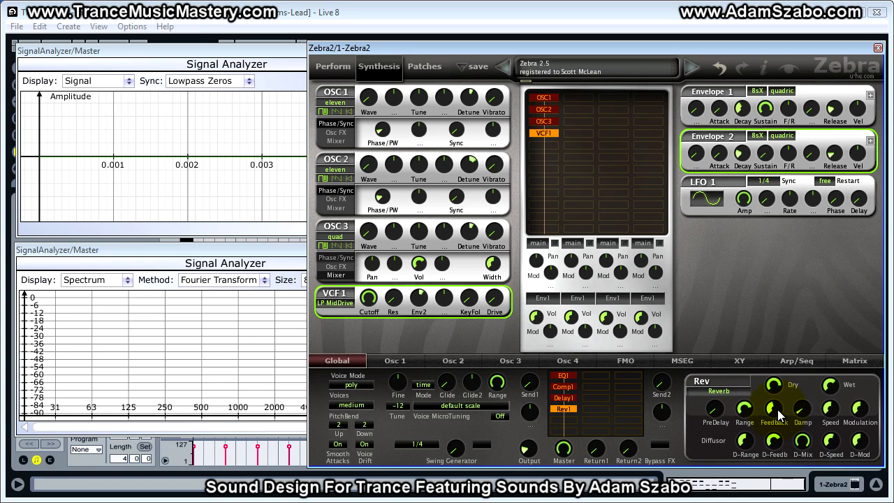
{"action": "left_click_drag", "start_coordinate": [778, 409], "coordinate": [778, 392]}
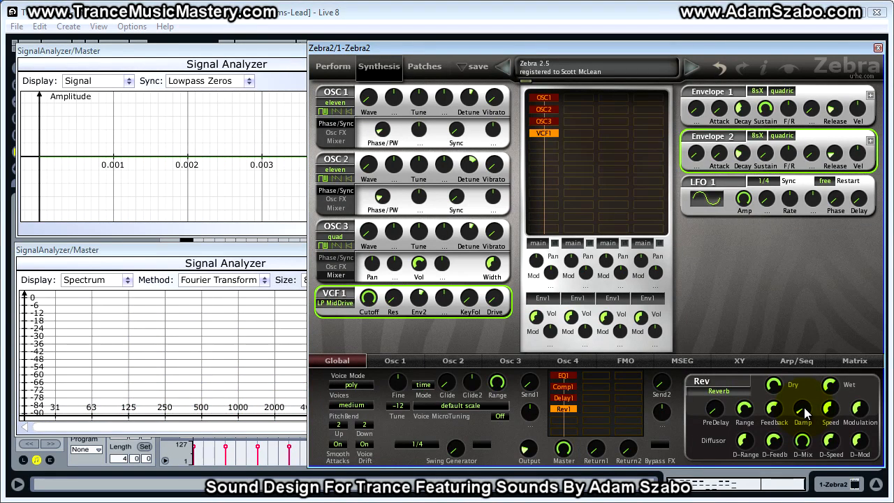
Lower the reverb's damping to near its minimum while auditioning the lead.
{"action": "left_click_drag", "start_coordinate": [804, 407], "coordinate": [804, 412]}
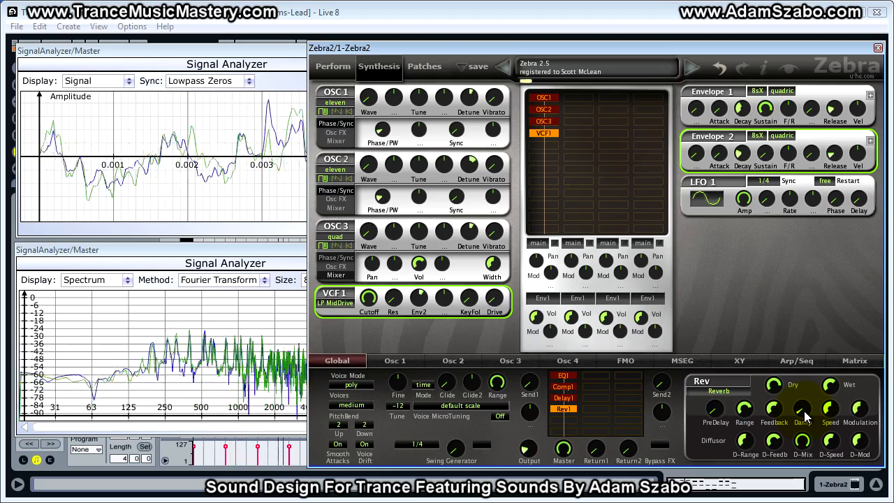
{"action": "scroll", "coordinate": [804, 412], "scroll_direction": "down", "scroll_amount": 3}
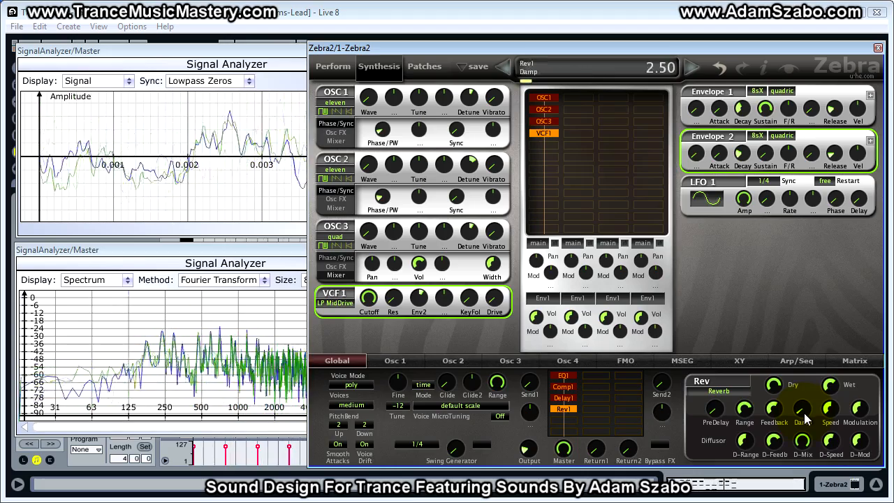
{"action": "scroll", "coordinate": [807, 417], "scroll_direction": "down", "scroll_amount": 2}
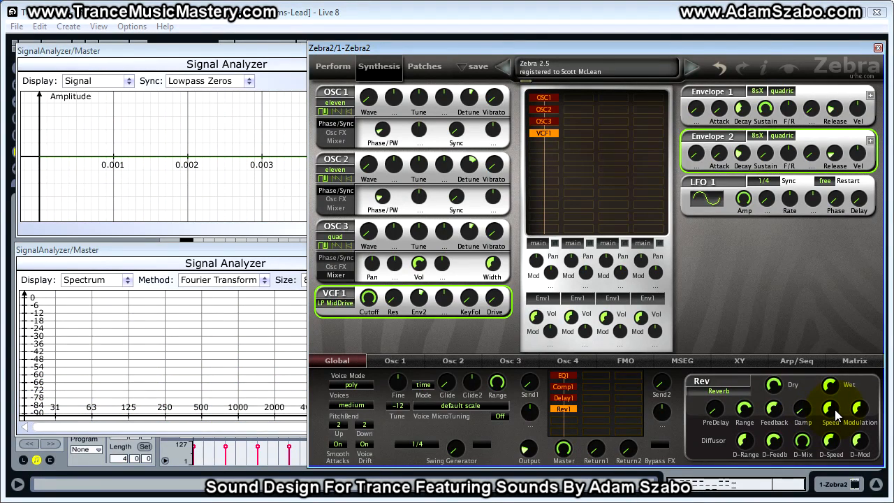
Check the reverb's speed setting and fine-tune its speed and modulation controls while auditioning the reverb tail.
{"action": "left_click", "coordinate": [834, 410]}
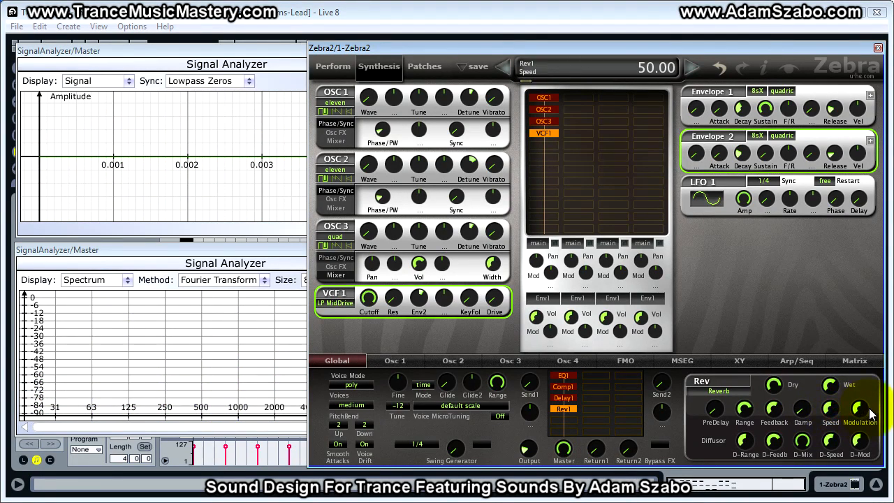
{"action": "left_click", "coordinate": [830, 411]}
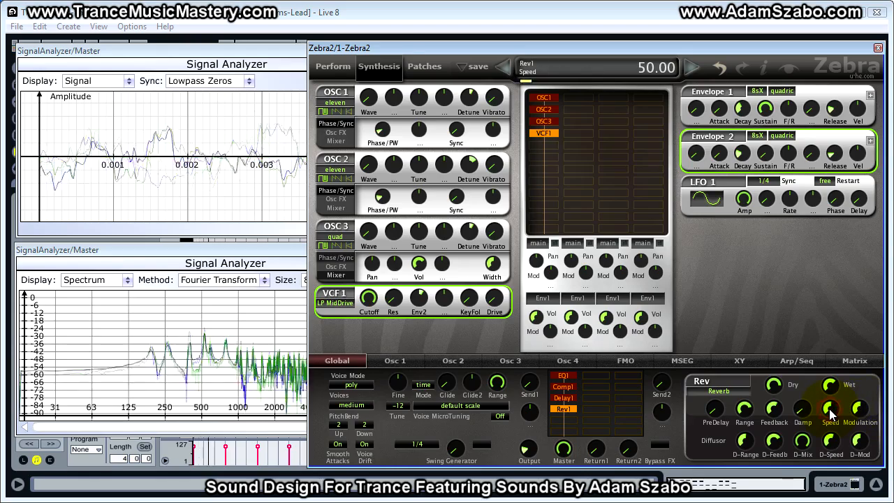
{"action": "left_click_drag", "start_coordinate": [831, 415], "coordinate": [860, 447]}
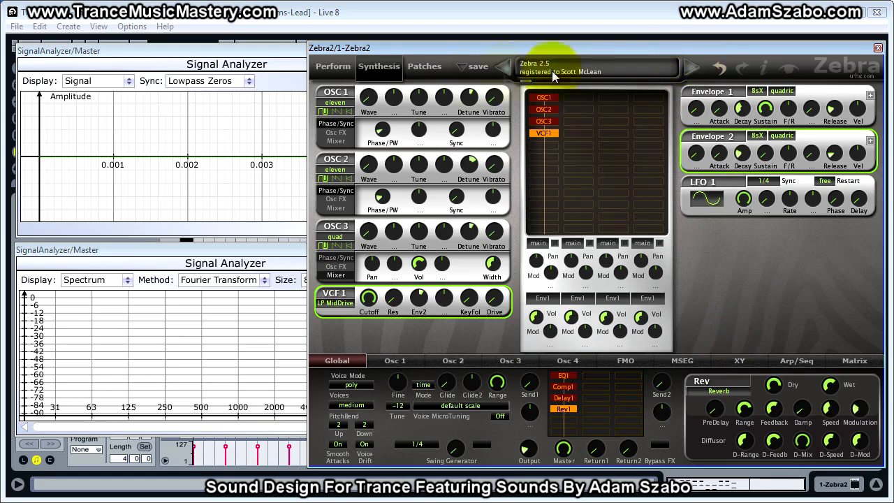
Move the Zebra2 window aside to uncover the signal analyzers and bring the spectrum analyzer to the front.
{"action": "left_click", "coordinate": [300, 250]}
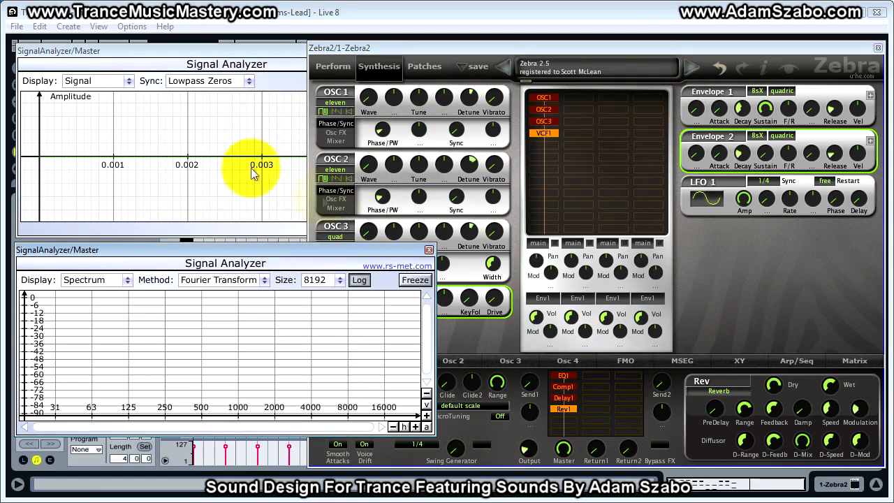
{"action": "left_click_drag", "start_coordinate": [526, 50], "coordinate": [579, 46]}
{"action": "left_click", "coordinate": [305, 248]}
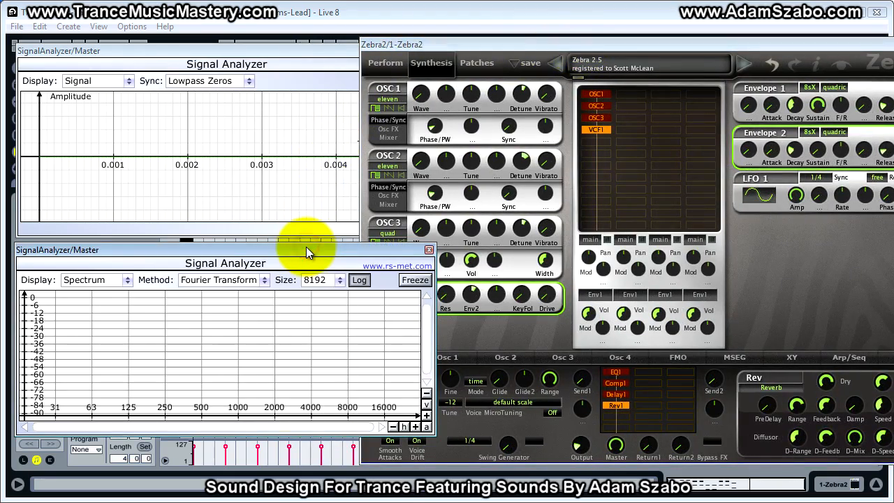